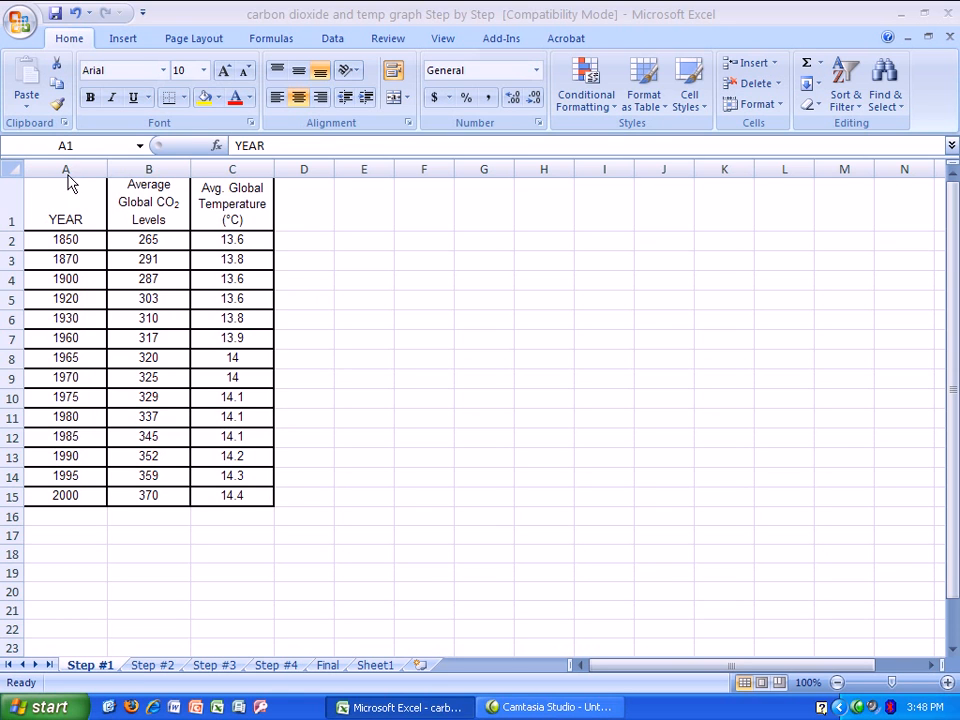
- Insert a basic 2-D line chart from columns A and B and place it beside the data table
{"action": "left_click", "coordinate": [123, 39]}
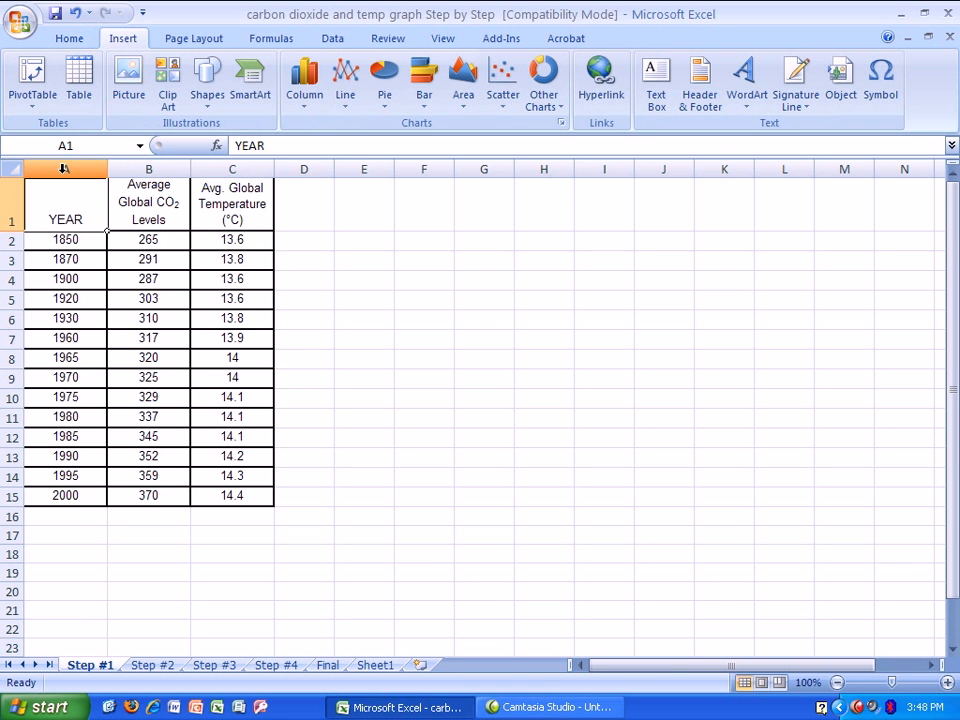
{"action": "left_click_drag", "start_coordinate": [66, 169], "coordinate": [140, 169]}
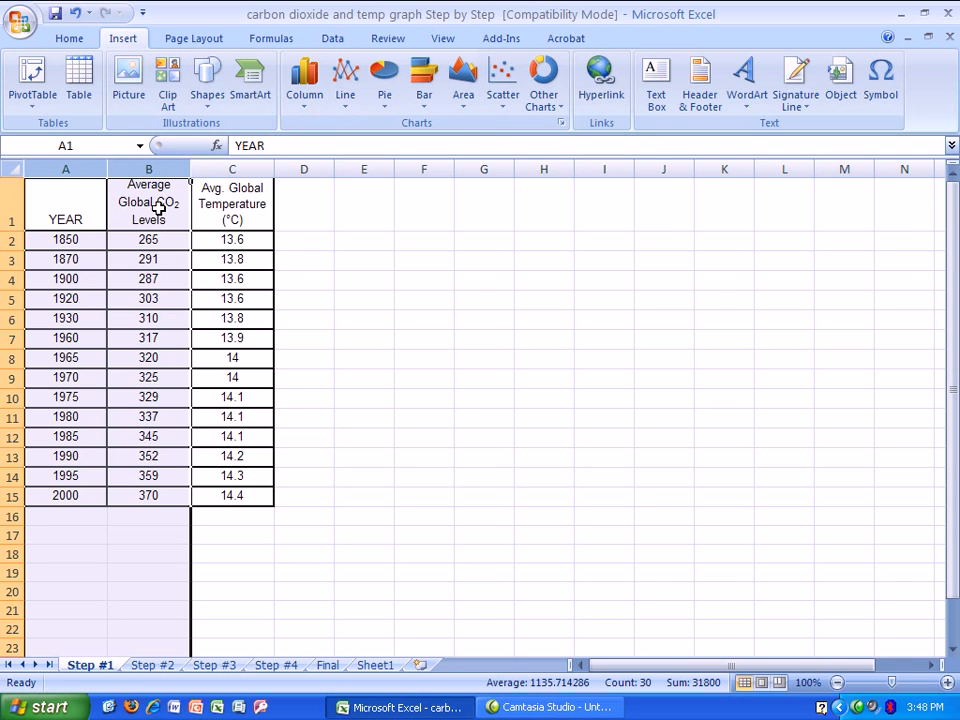
{"action": "left_click", "coordinate": [344, 88]}
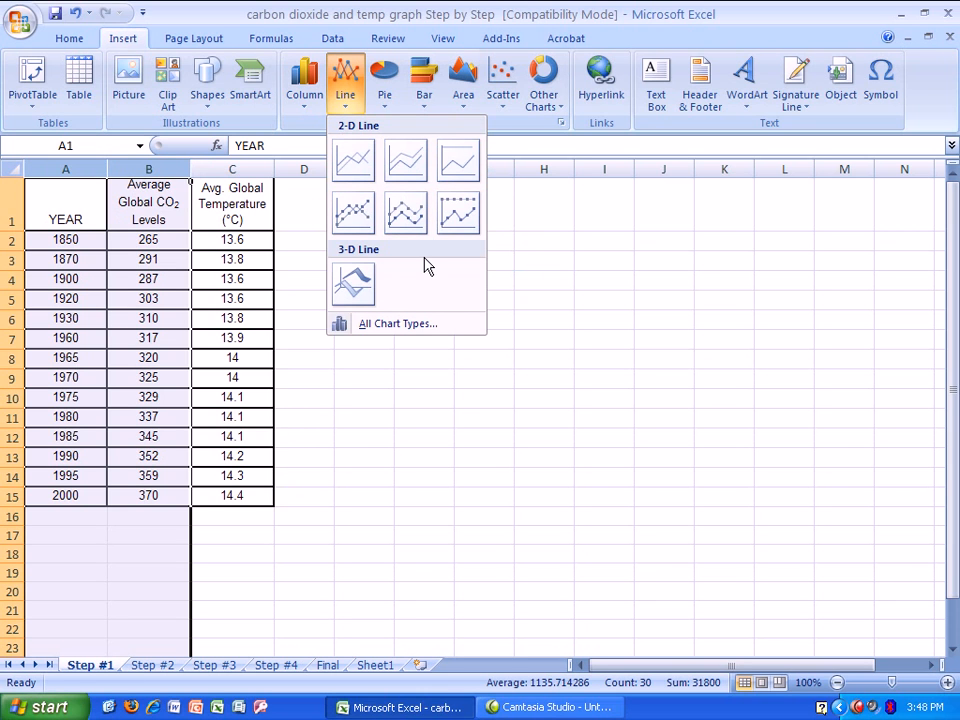
{"action": "left_click", "coordinate": [358, 170]}
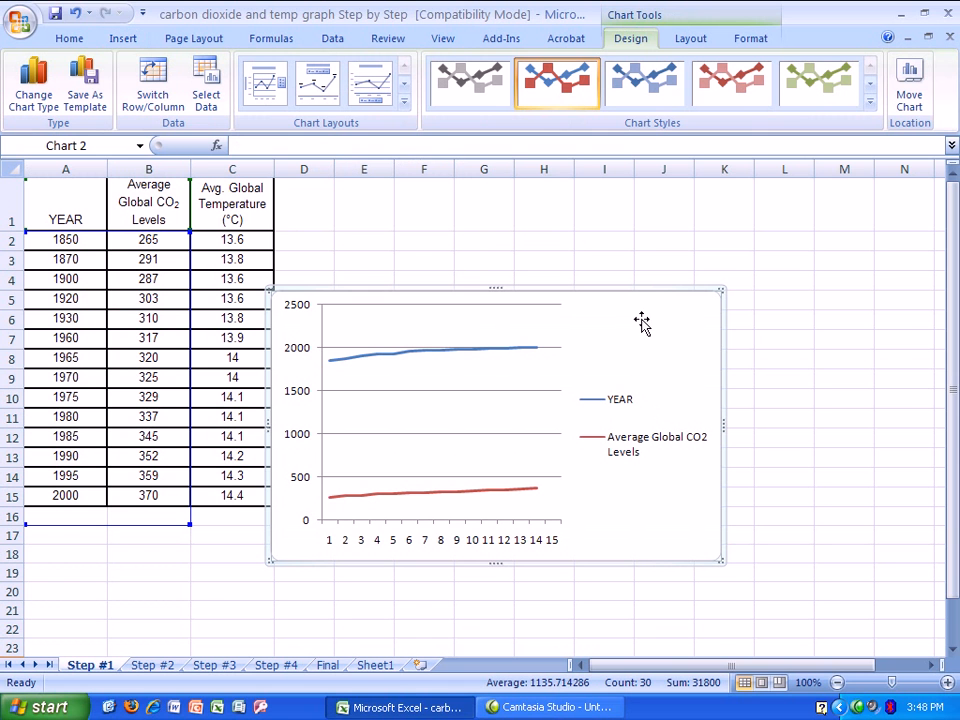
{"action": "left_click_drag", "start_coordinate": [692, 215], "coordinate": [692, 215]}
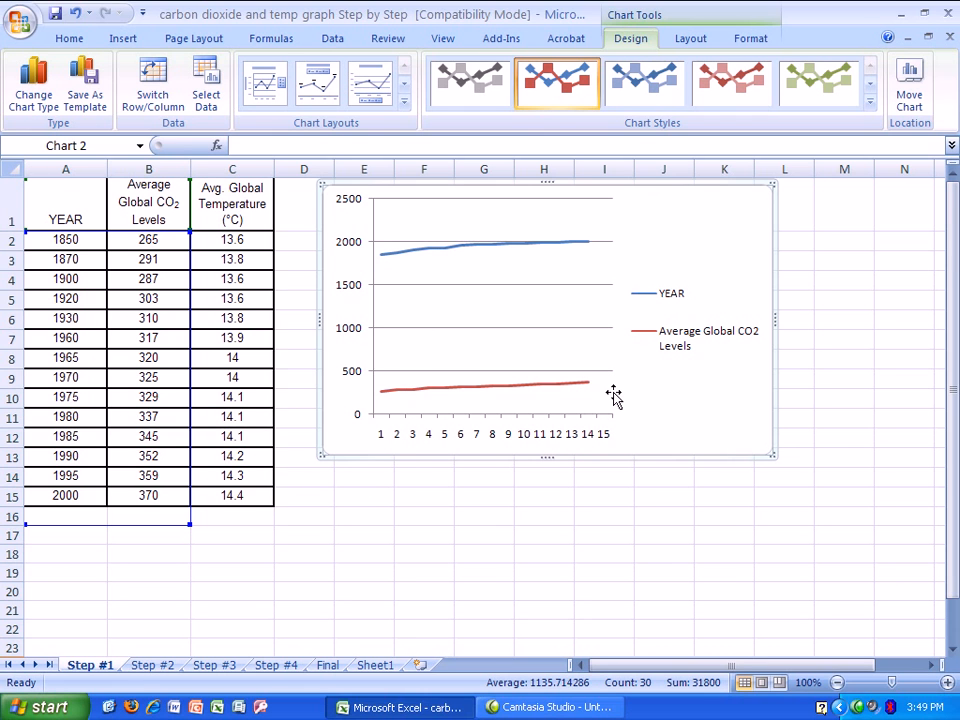
- Set the chart's horizontal axis labels to the years in cells A2:A15
{"action": "right_click", "coordinate": [711, 237]}
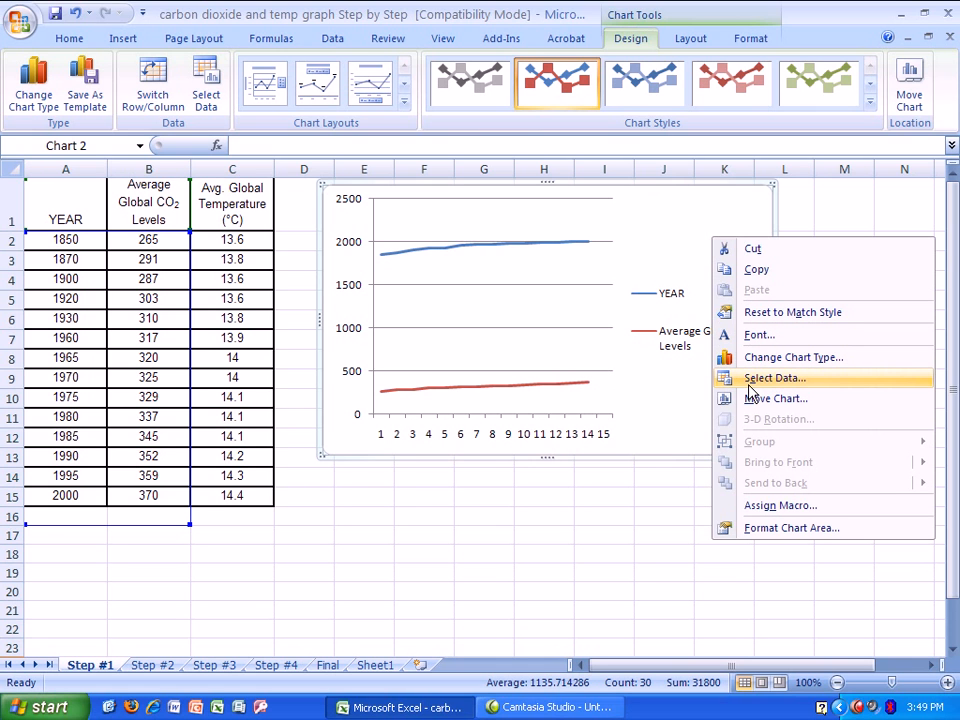
{"action": "left_click", "coordinate": [694, 279]}
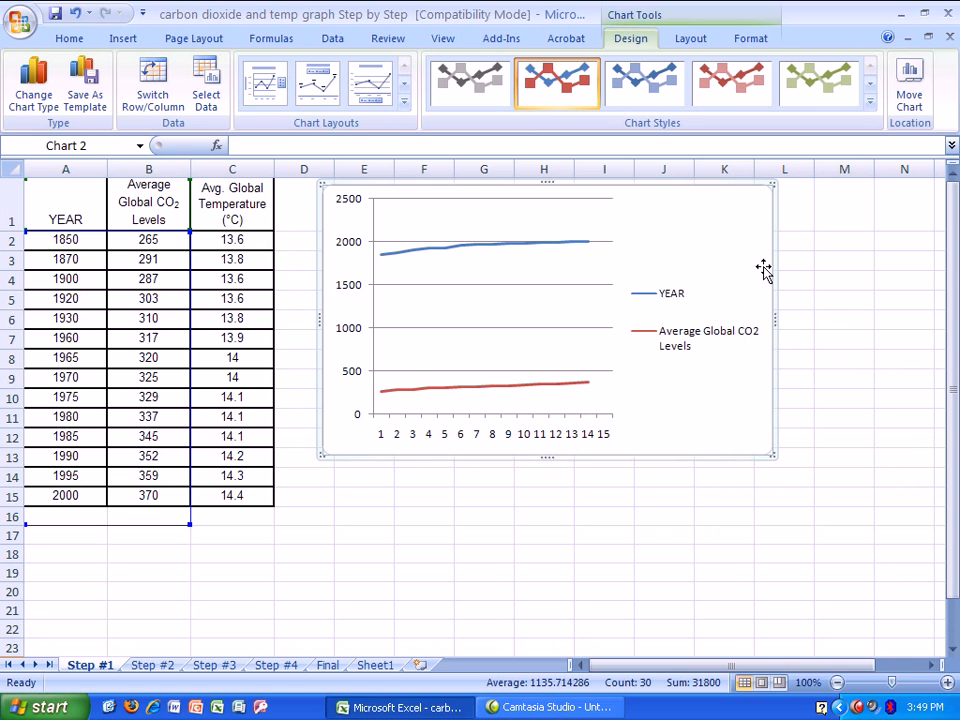
{"action": "right_click", "coordinate": [692, 254]}
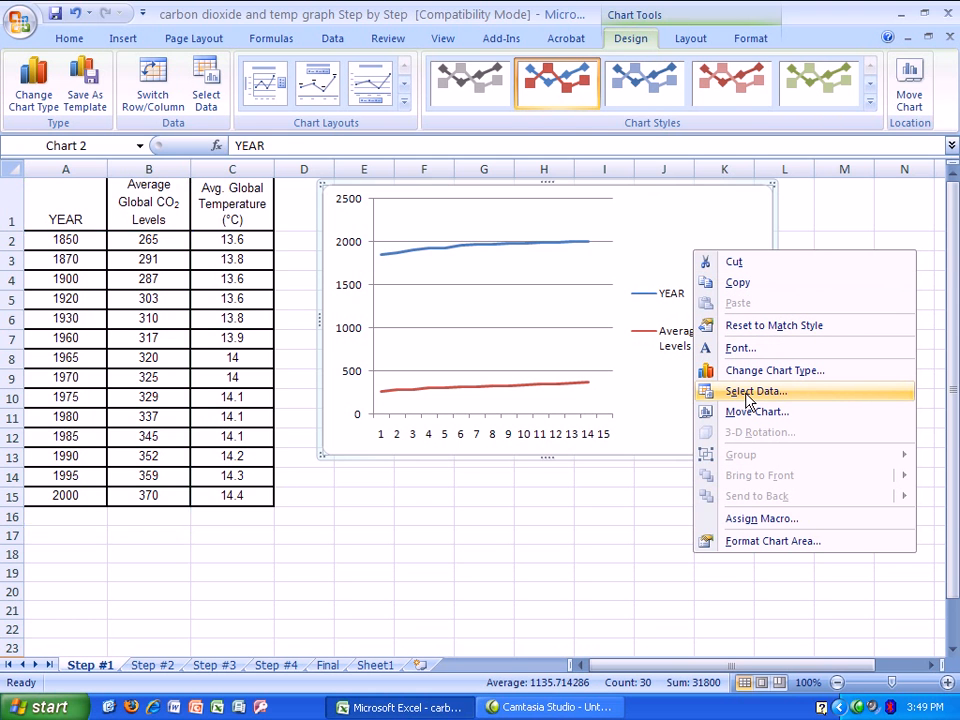
{"action": "left_click", "coordinate": [747, 394]}
{"action": "left_click_drag", "start_coordinate": [408, 98], "coordinate": [634, 196]}
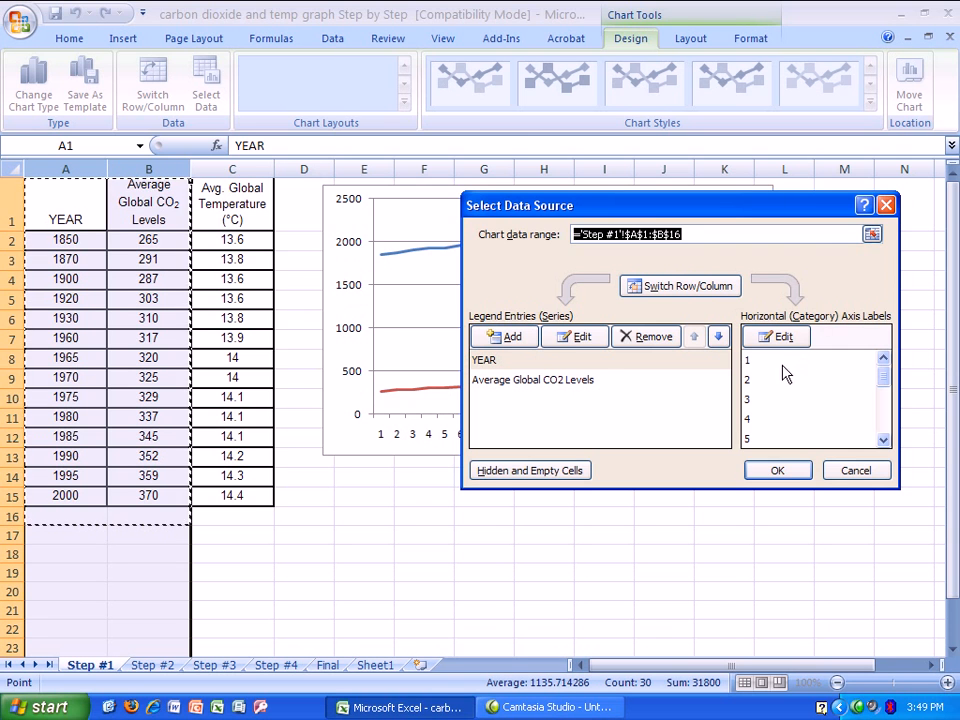
{"action": "left_click_drag", "start_coordinate": [716, 220], "coordinate": [696, 90]}
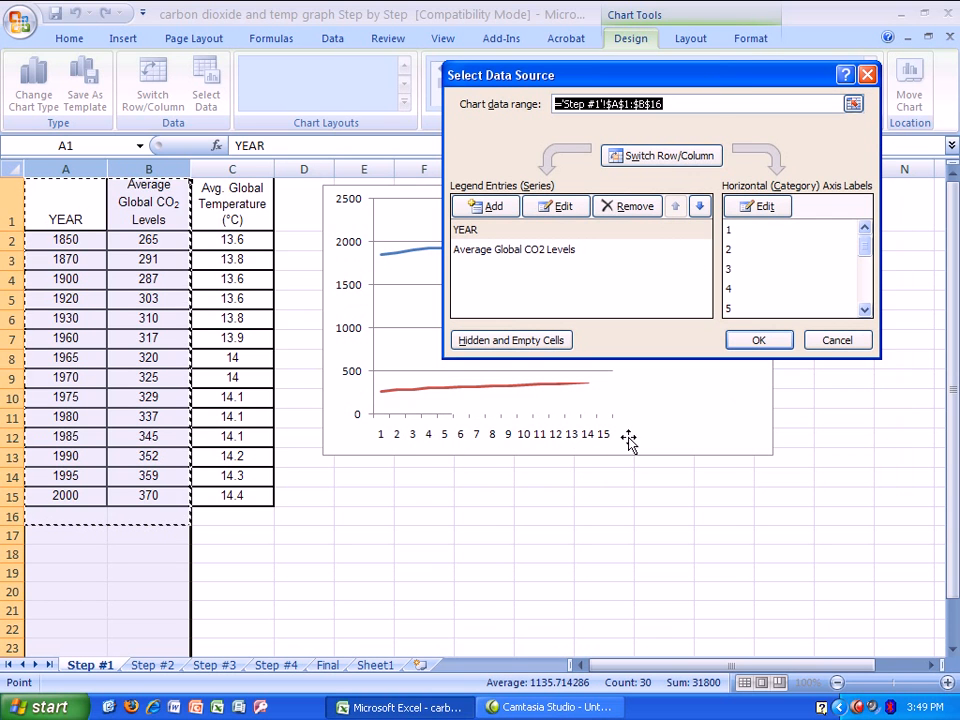
{"action": "left_click_drag", "start_coordinate": [760, 80], "coordinate": [771, 110]}
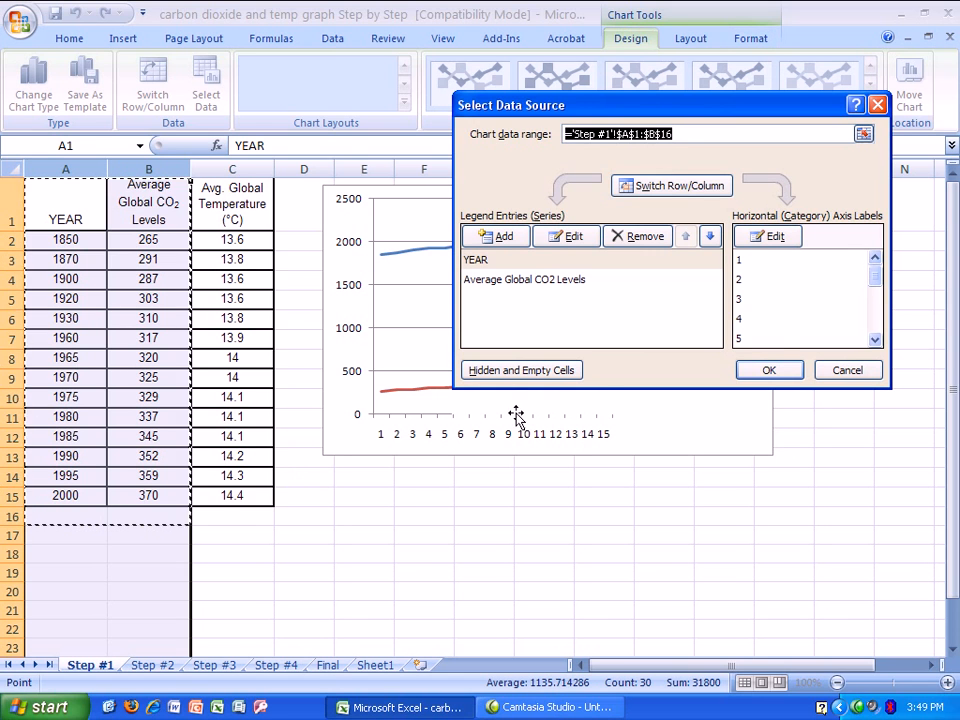
{"action": "left_click", "coordinate": [779, 245]}
{"action": "left_click_drag", "start_coordinate": [356, 213], "coordinate": [540, 84]}
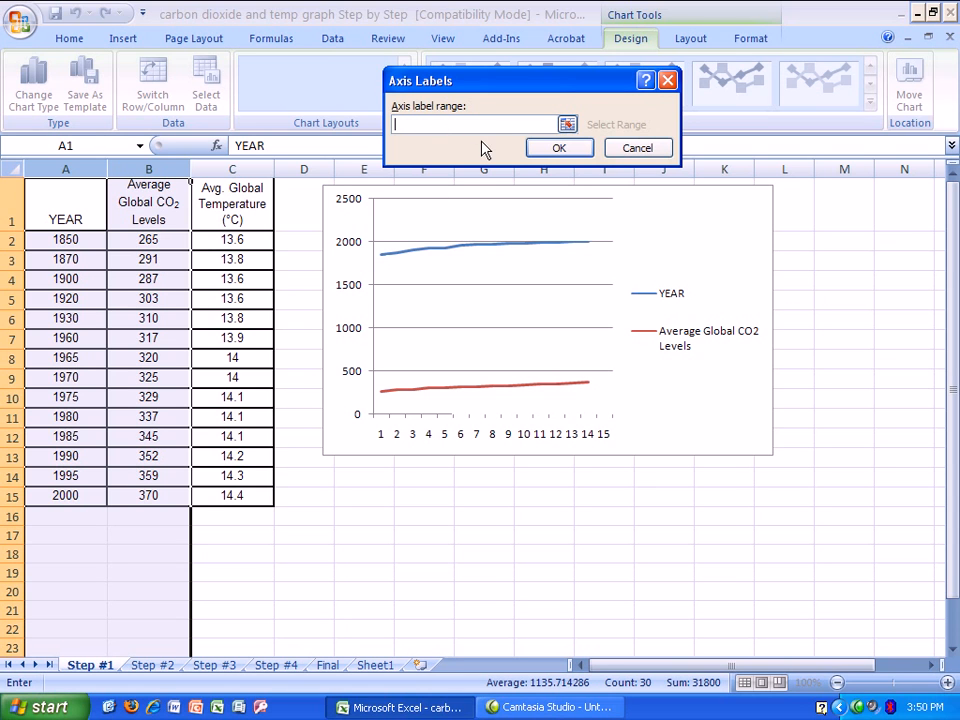
{"action": "left_click_drag", "start_coordinate": [70, 245], "coordinate": [103, 496]}
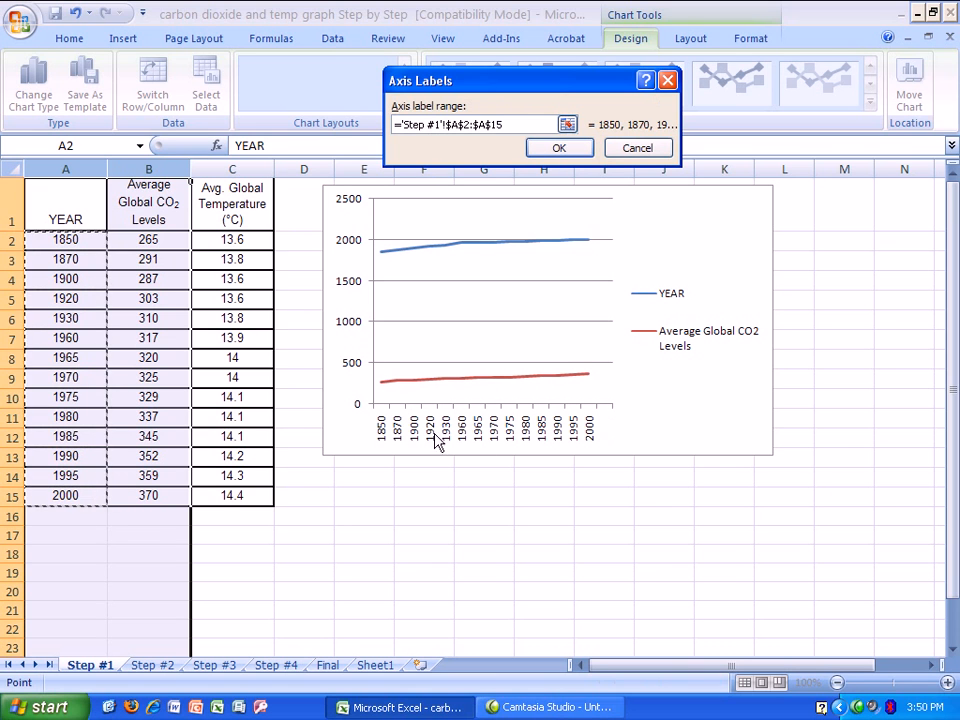
{"action": "left_click", "coordinate": [559, 148]}
{"action": "left_click", "coordinate": [785, 372]}
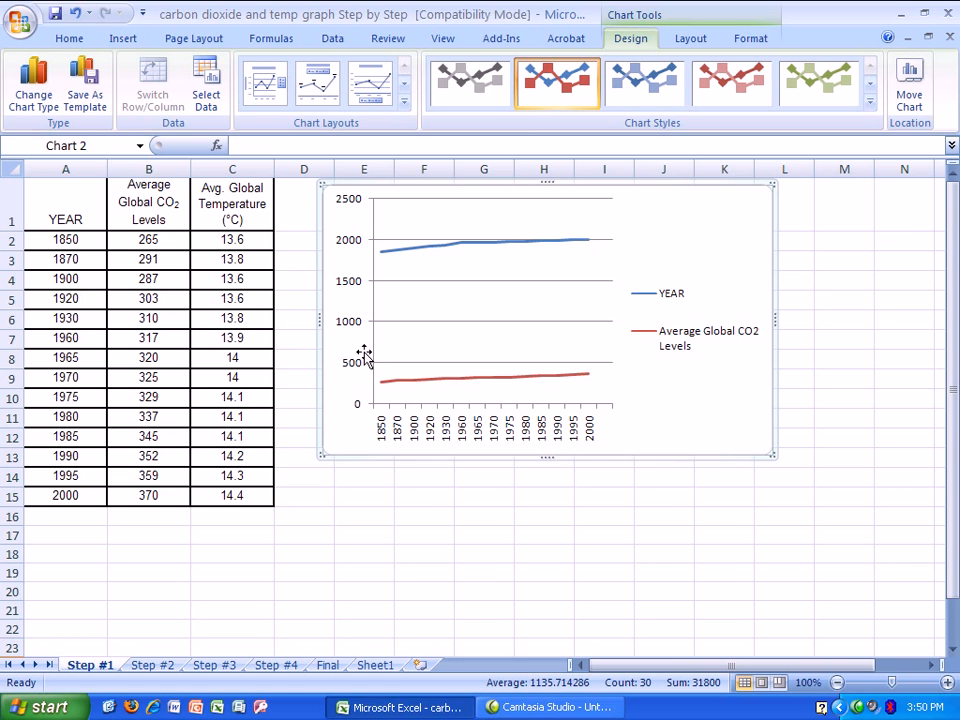
- Remove the YEAR series from the chart's data source
{"action": "right_click", "coordinate": [731, 263]}
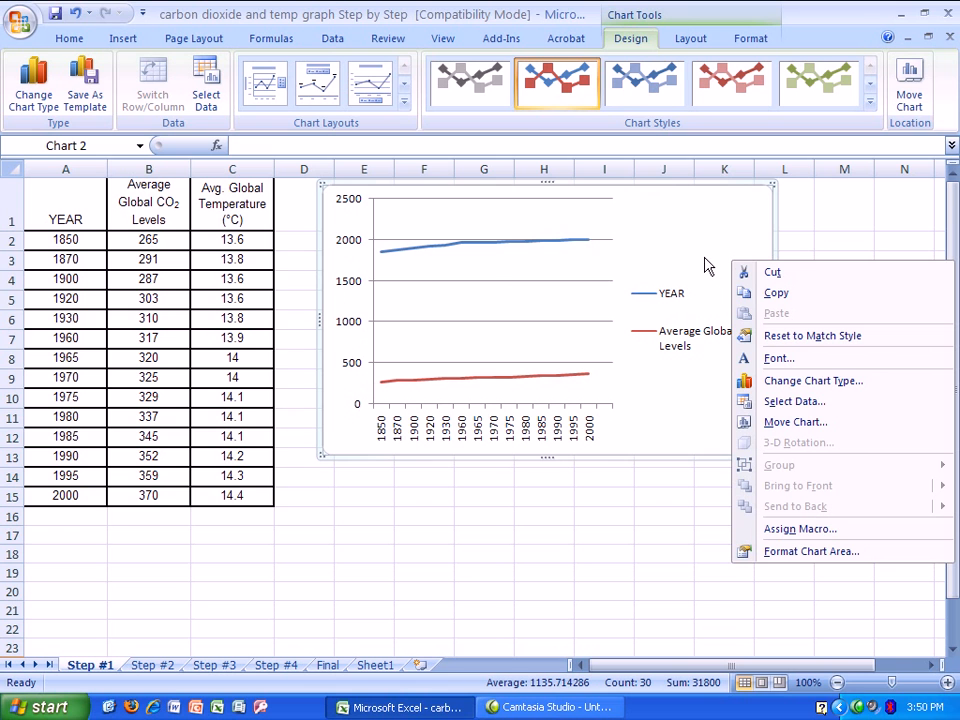
{"action": "left_click", "coordinate": [768, 402]}
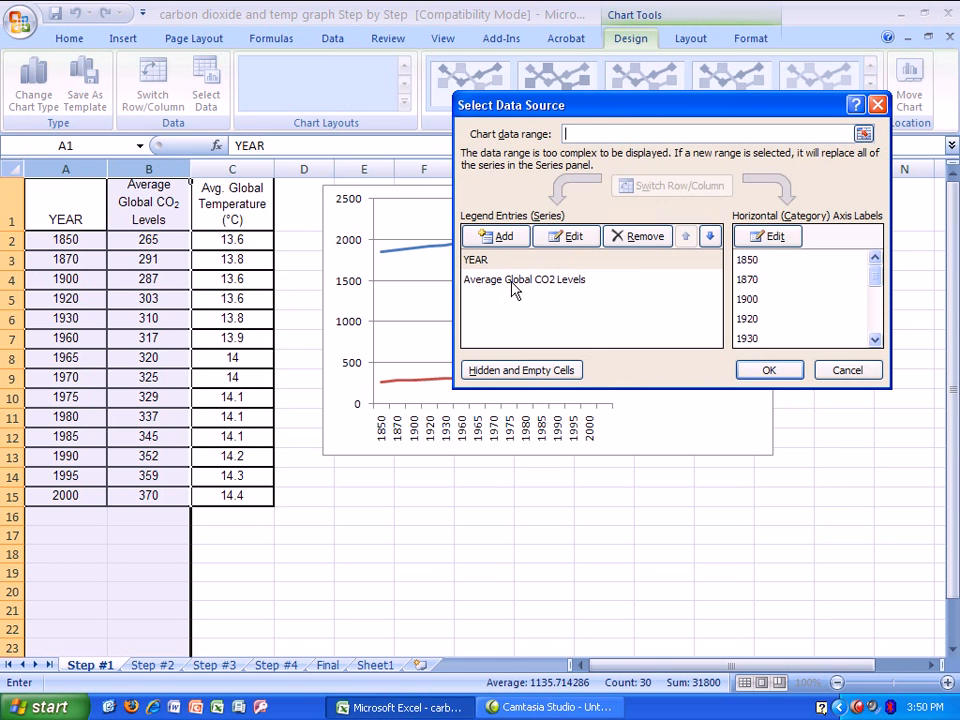
{"action": "left_click", "coordinate": [483, 260]}
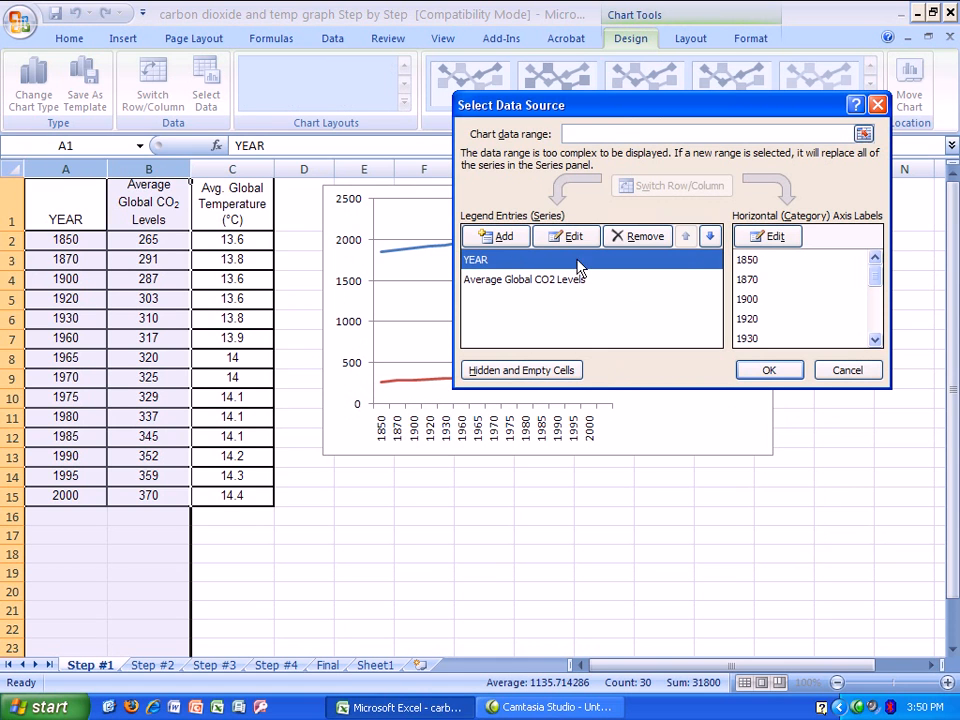
{"action": "left_click", "coordinate": [638, 236]}
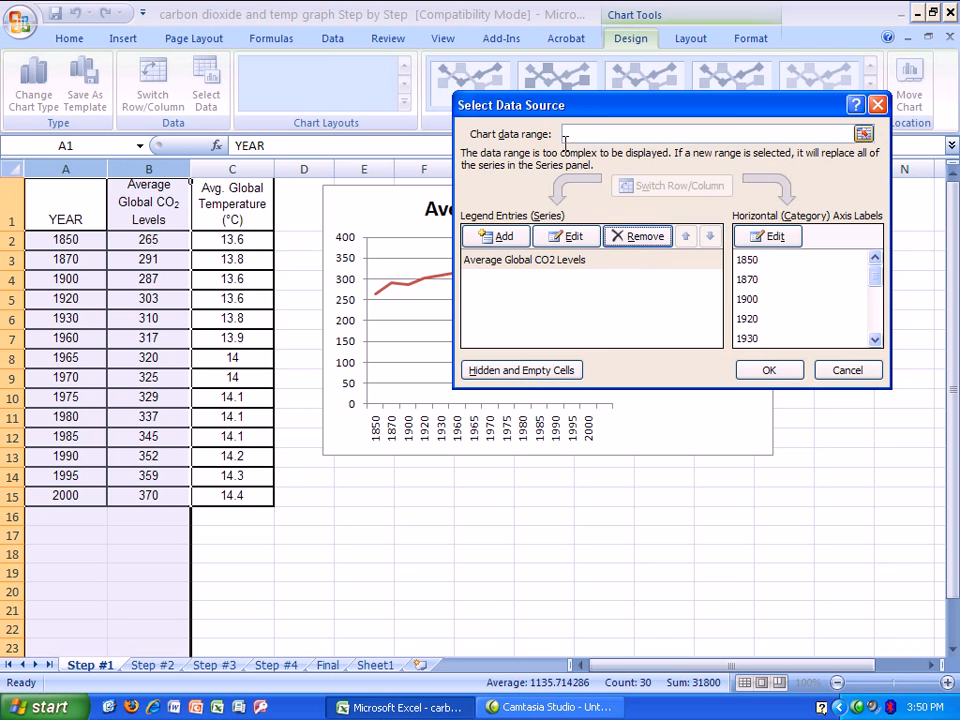
{"action": "left_click", "coordinate": [767, 369]}
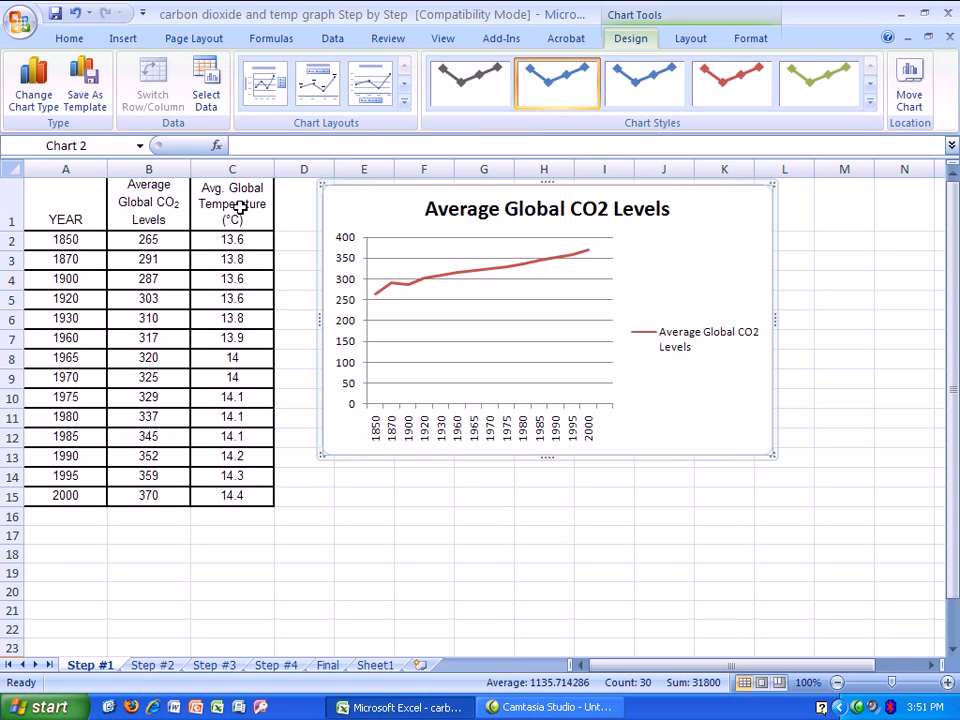
- Add a temperature series to the chart, taking its name from cell C1 and its values from C2:C15
{"action": "right_click", "coordinate": [704, 263]}
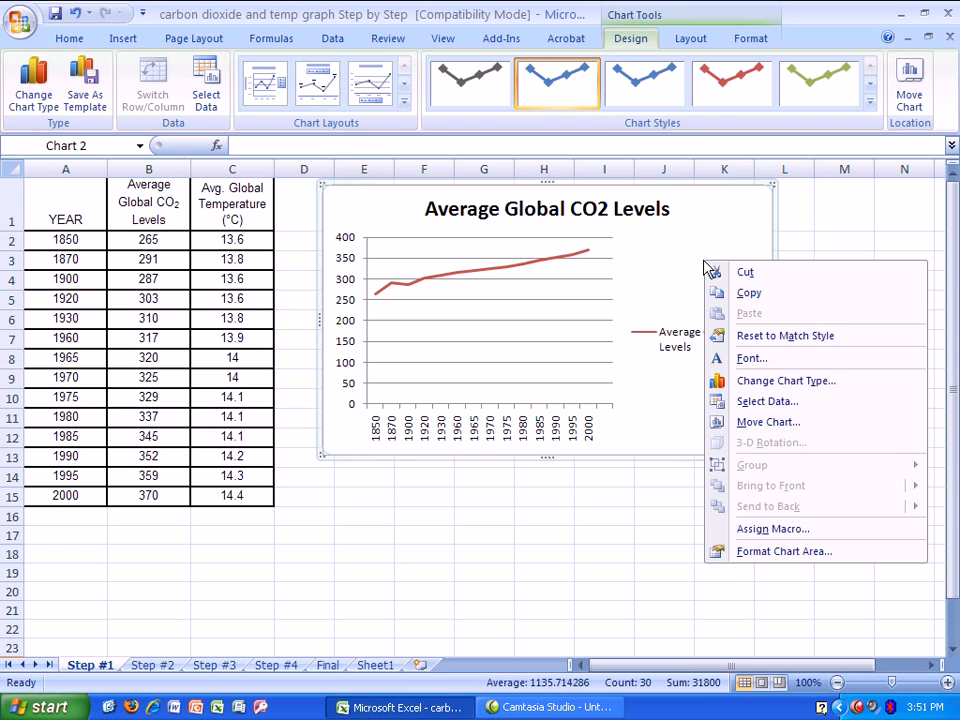
{"action": "left_click", "coordinate": [748, 402]}
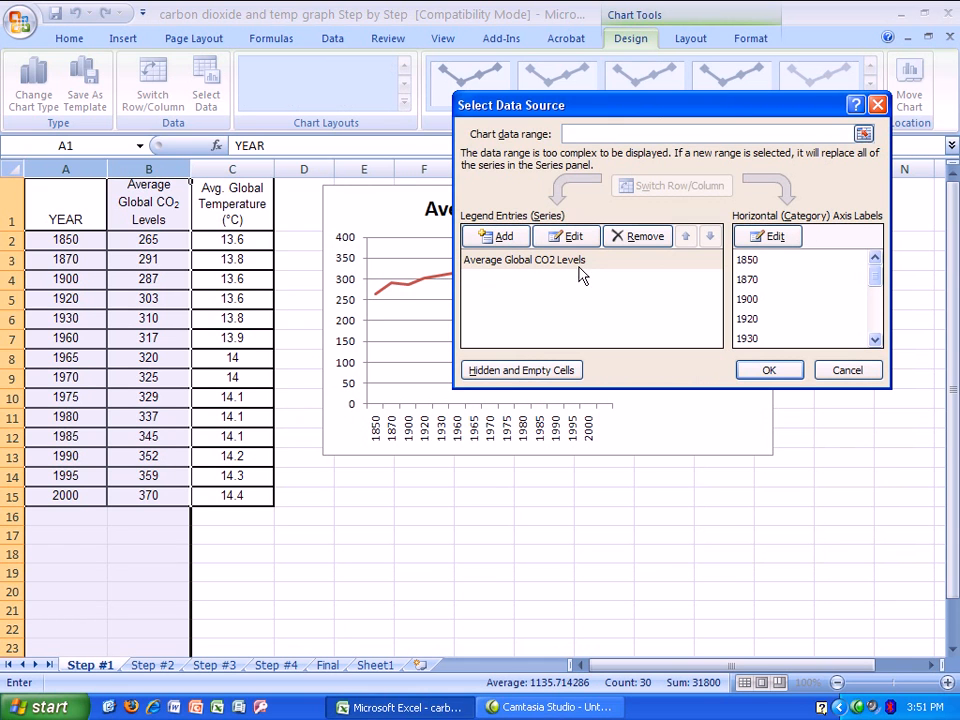
{"action": "left_click", "coordinate": [497, 240]}
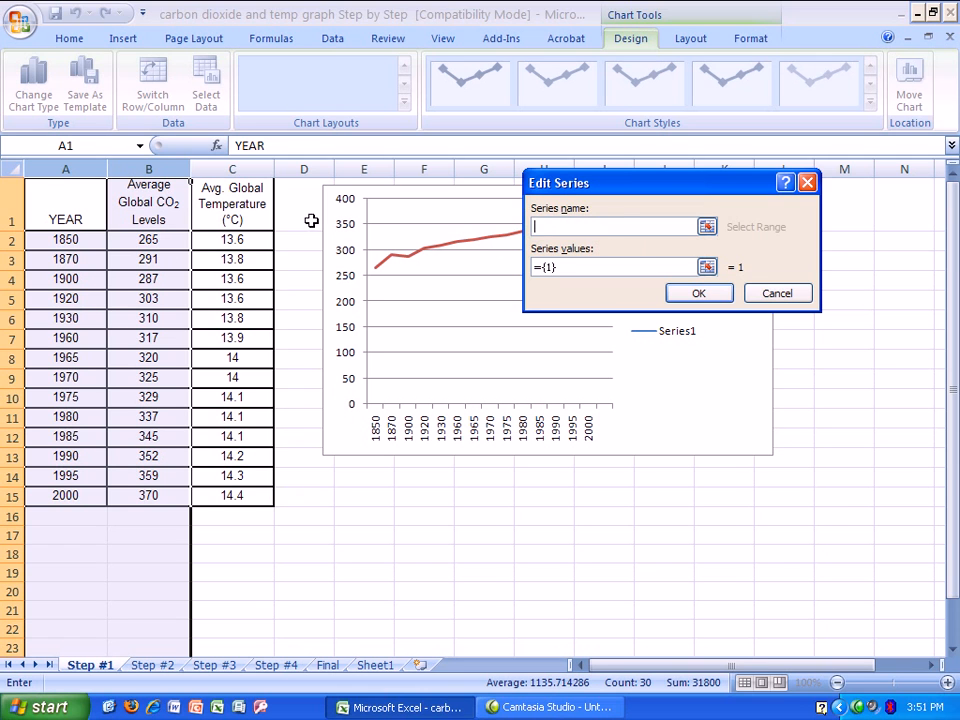
{"action": "left_click", "coordinate": [231, 205]}
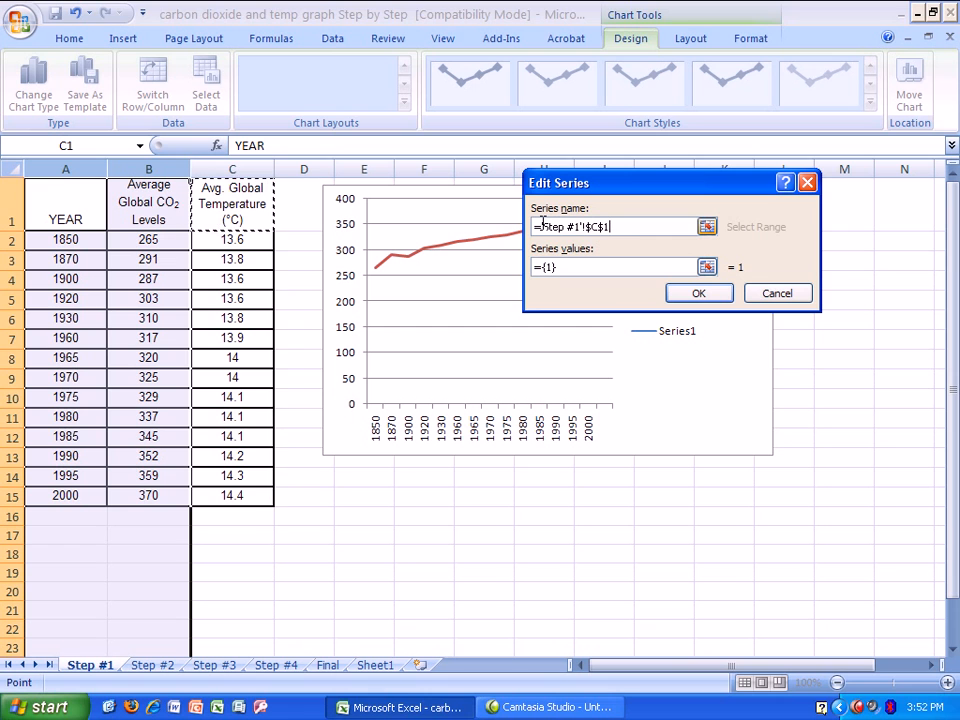
{"action": "left_click", "coordinate": [572, 267]}
{"action": "left_click_drag", "start_coordinate": [564, 266], "coordinate": [534, 270]}
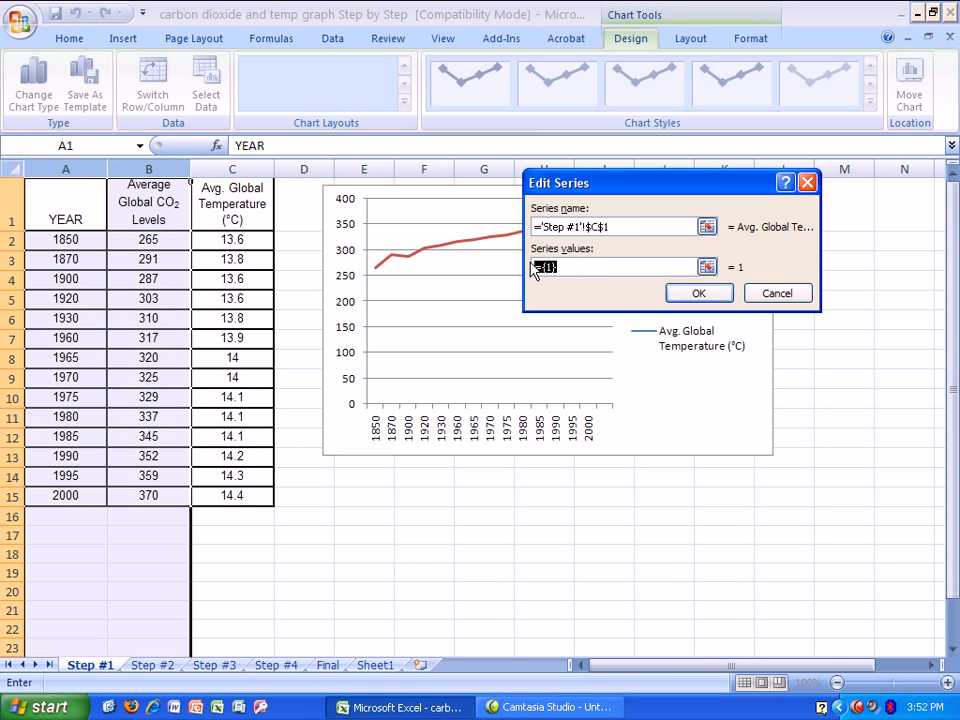
{"action": "left_click_drag", "start_coordinate": [245, 239], "coordinate": [247, 495]}
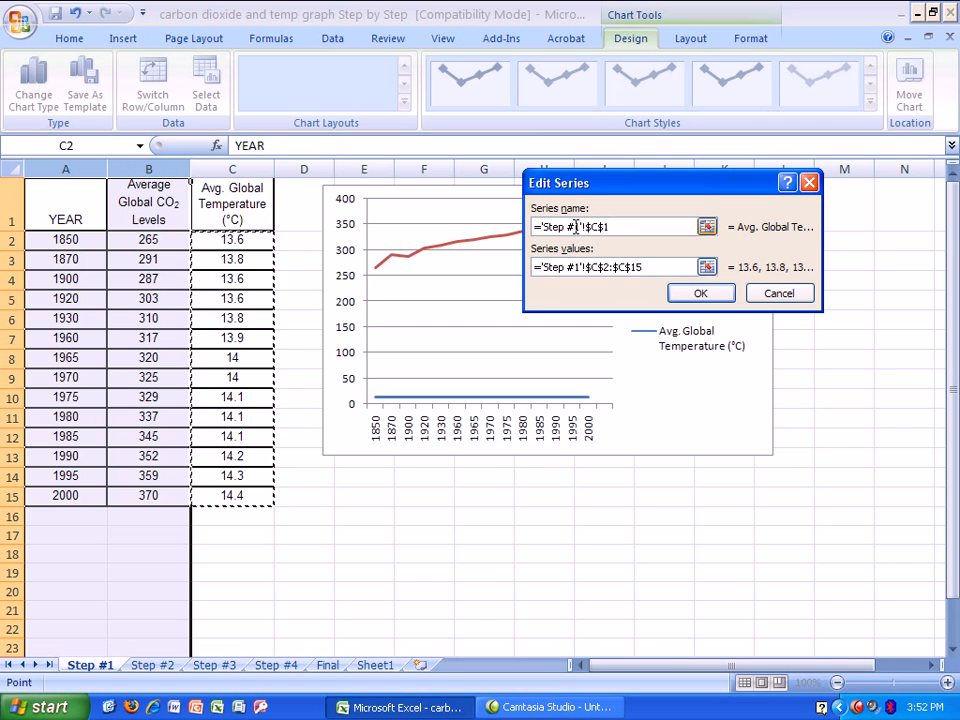
{"action": "left_click", "coordinate": [697, 295]}
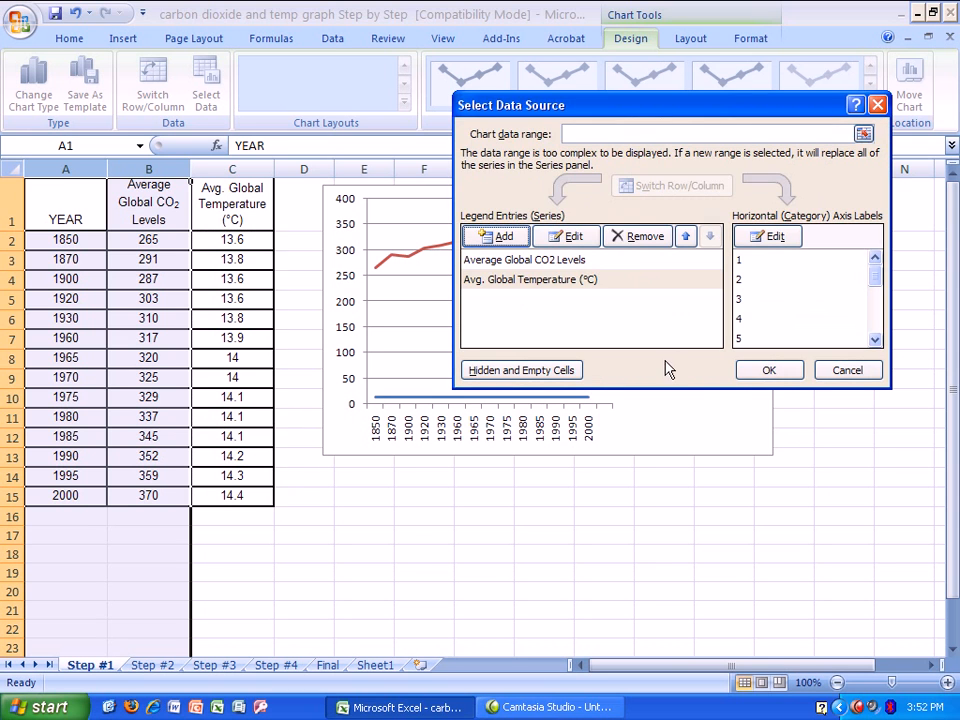
{"action": "left_click", "coordinate": [771, 370]}
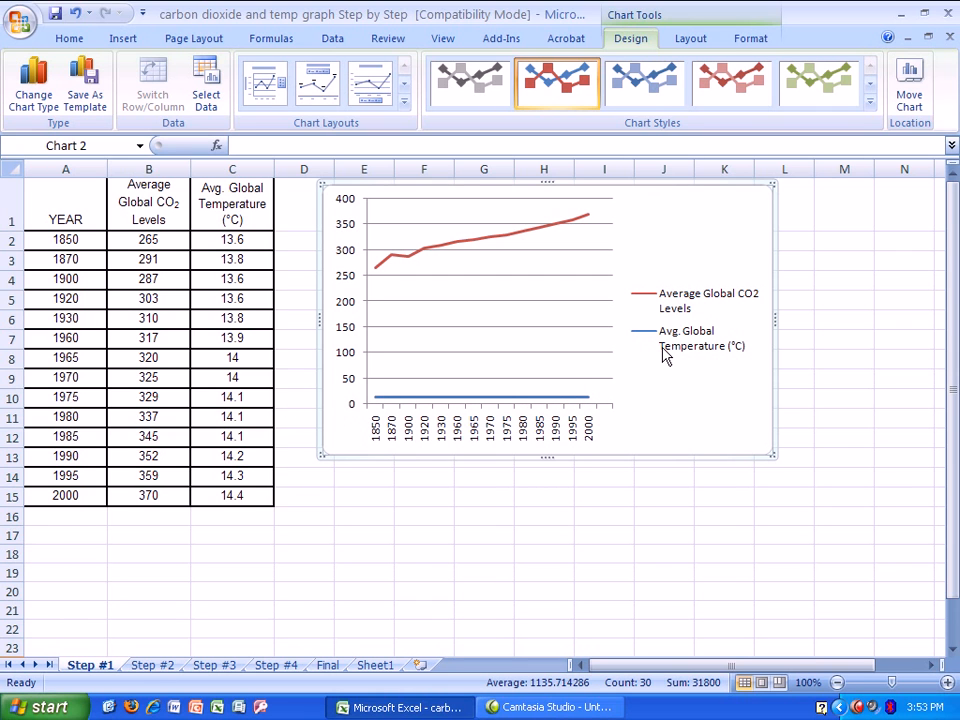
- Review the chart's series and horizontal axis labels in its data source settings
{"action": "right_click", "coordinate": [696, 261]}
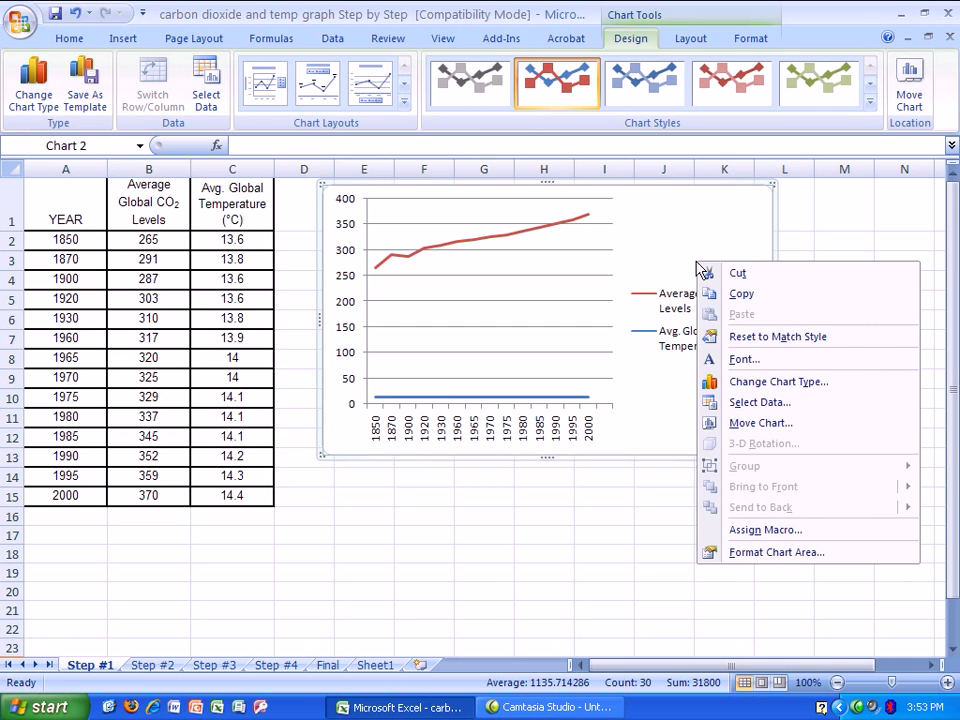
{"action": "left_click", "coordinate": [752, 402]}
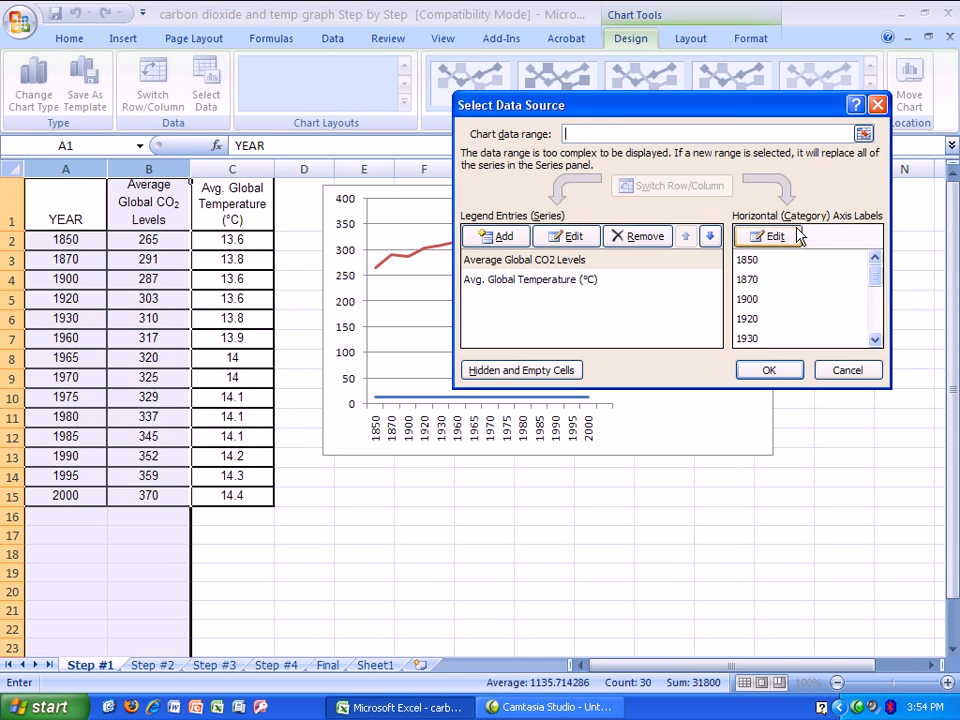
{"action": "mouse_move", "coordinate": [877, 274]}
{"action": "left_mouse_down"}
{"action": "mouse_move", "coordinate": [877, 333]}
{"action": "mouse_move", "coordinate": [864, 270]}
{"action": "left_mouse_up"}
{"action": "left_click", "coordinate": [784, 373]}
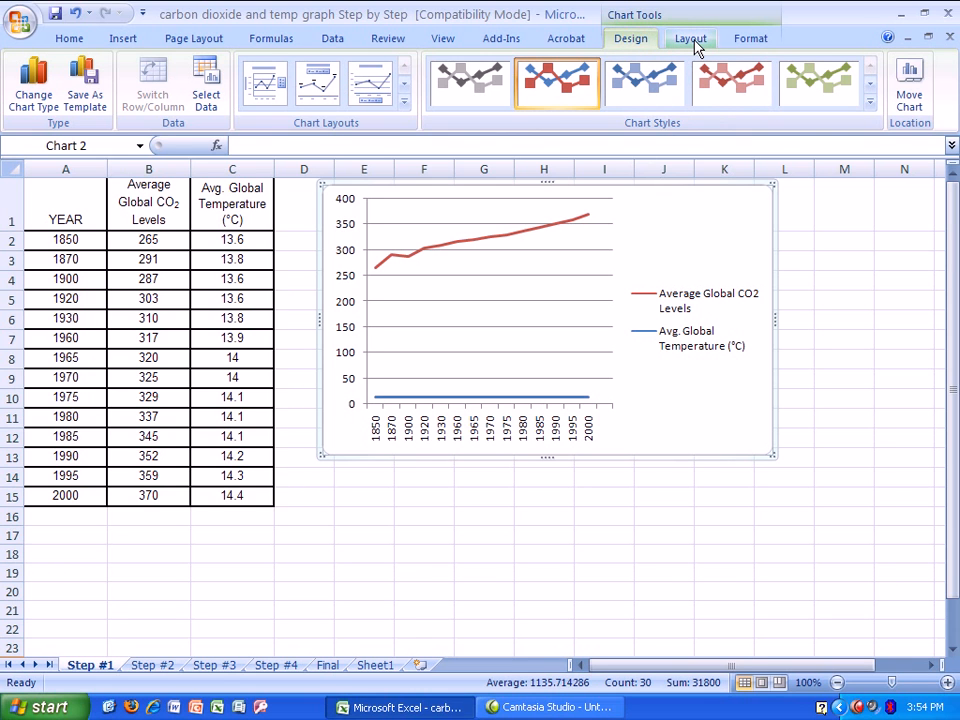
- Plot the Avg. Global Temperature (°C) series on the chart's secondary axis
{"action": "left_click", "coordinate": [750, 40]}
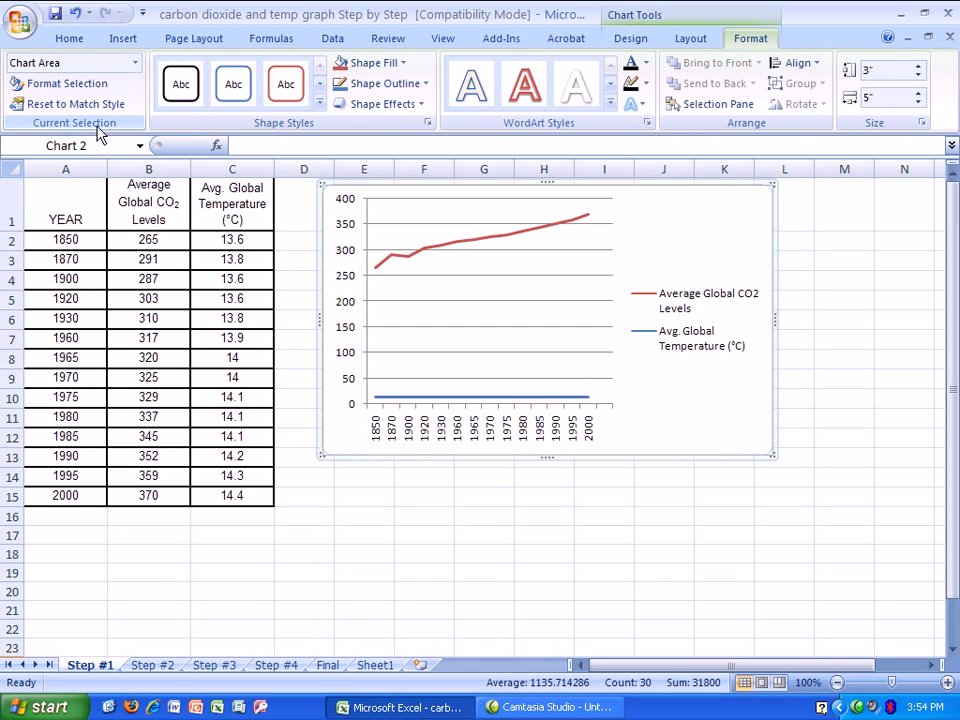
{"action": "left_click", "coordinate": [136, 63]}
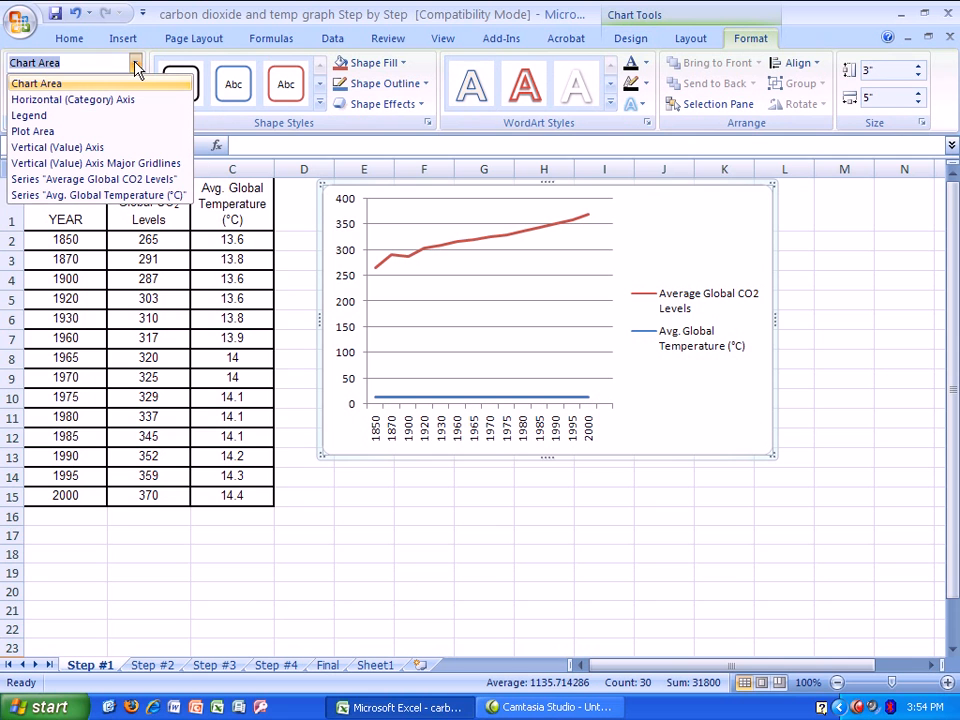
{"action": "left_click", "coordinate": [96, 196]}
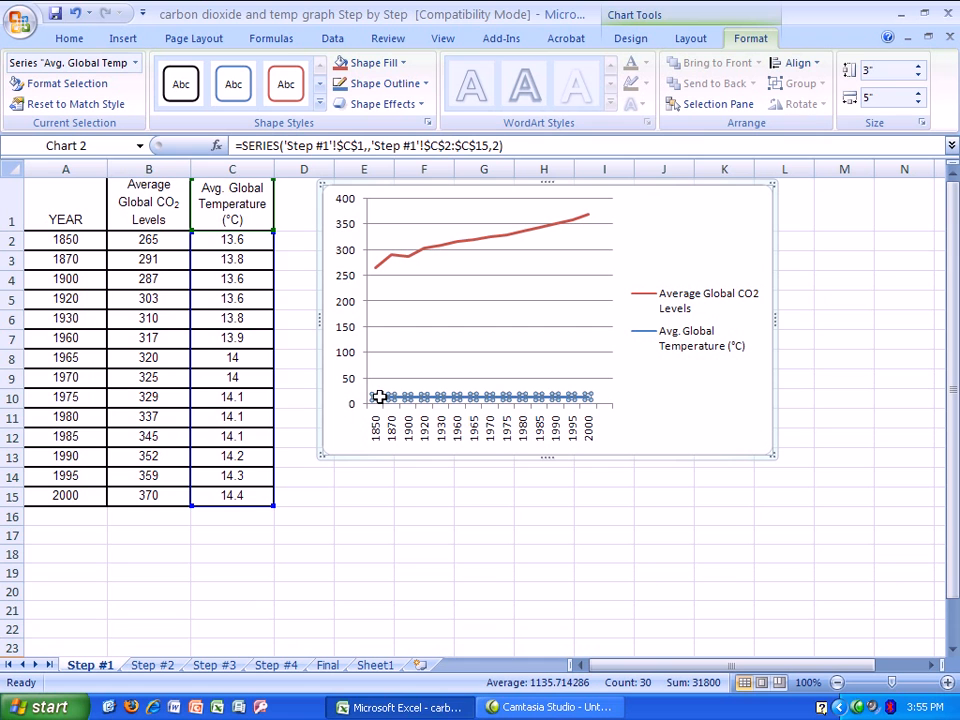
{"action": "left_click", "coordinate": [84, 90]}
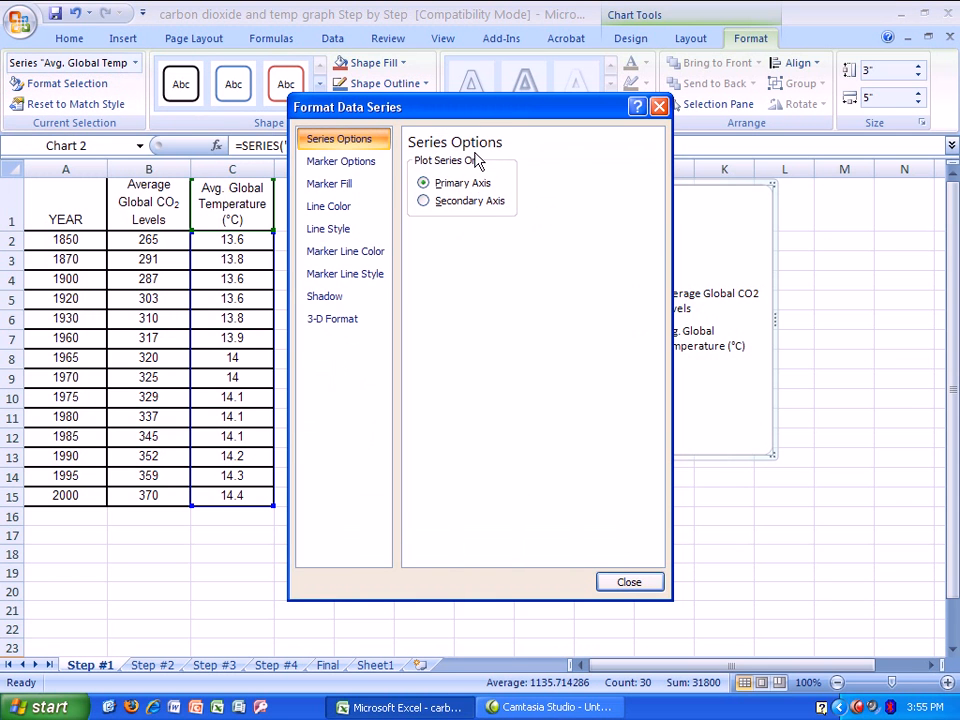
{"action": "left_click_drag", "start_coordinate": [476, 108], "coordinate": [111, 104]}
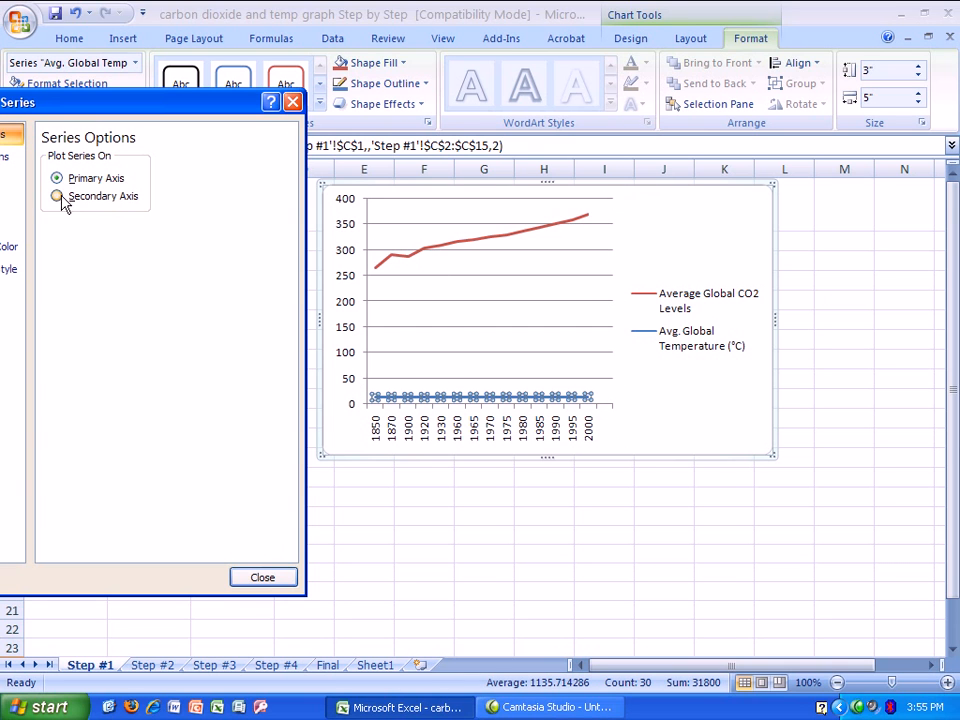
{"action": "left_click_drag", "start_coordinate": [71, 101], "coordinate": [469, 101]}
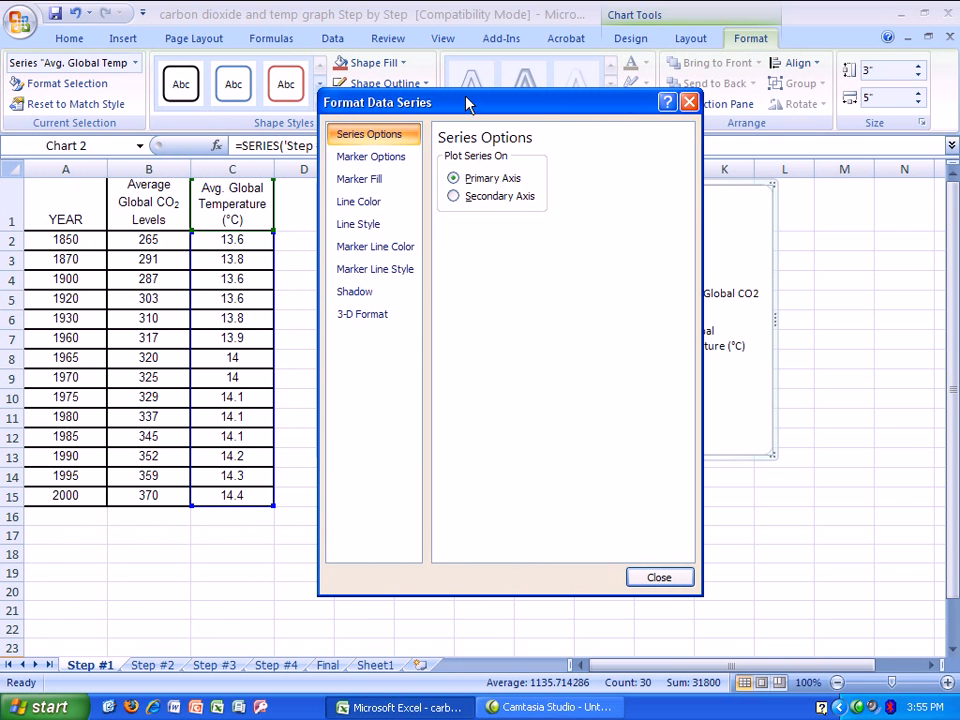
{"action": "left_click", "coordinate": [453, 197]}
{"action": "left_click", "coordinate": [659, 581]}
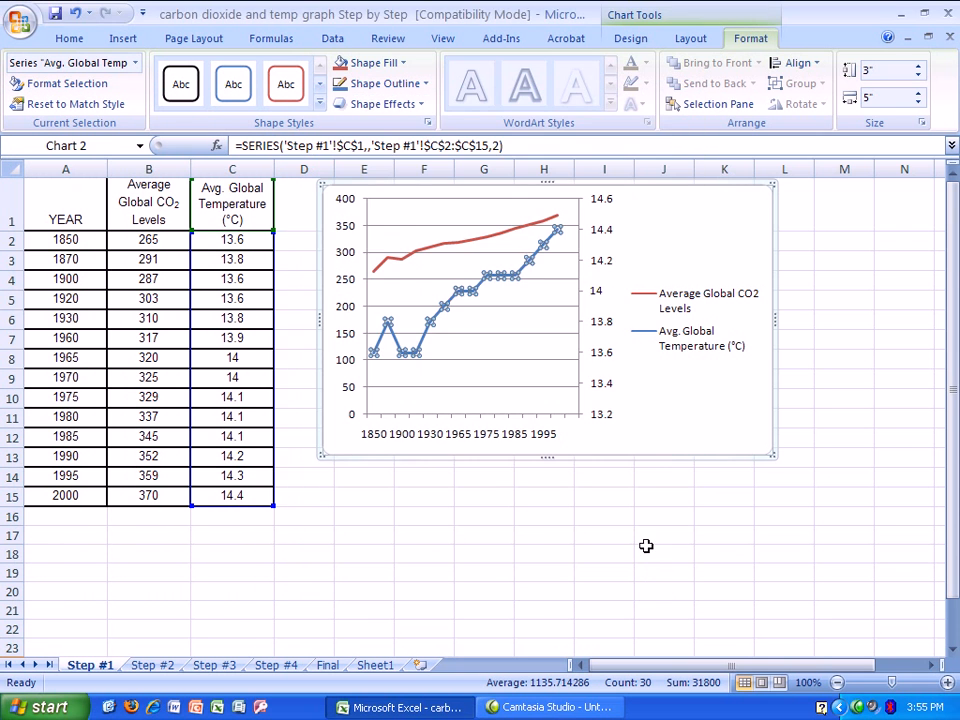
{"action": "left_click", "coordinate": [690, 229]}
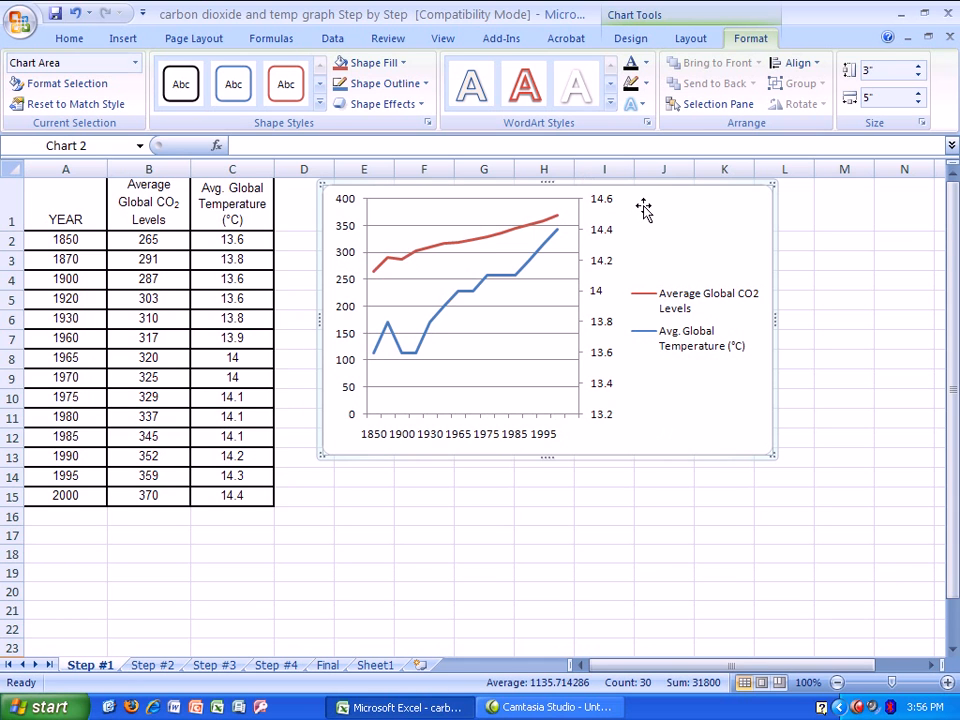
- Fix the primary CO2 value axis of the chart to a minimum of 250 and a maximum of 400
{"action": "double_click", "coordinate": [345, 254]}
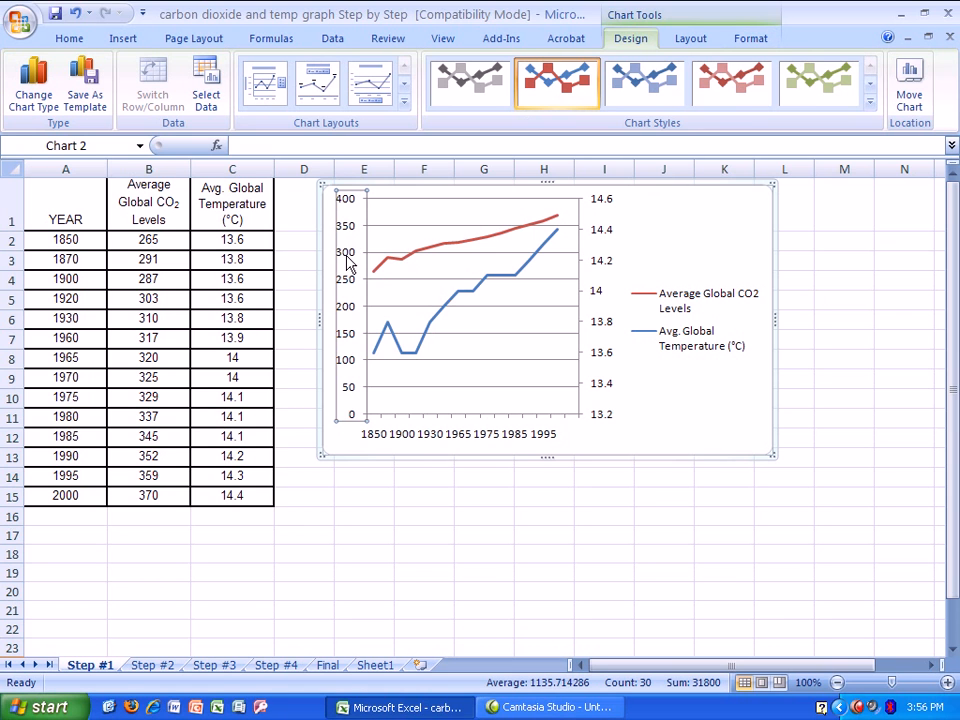
{"action": "right_click", "coordinate": [348, 262]}
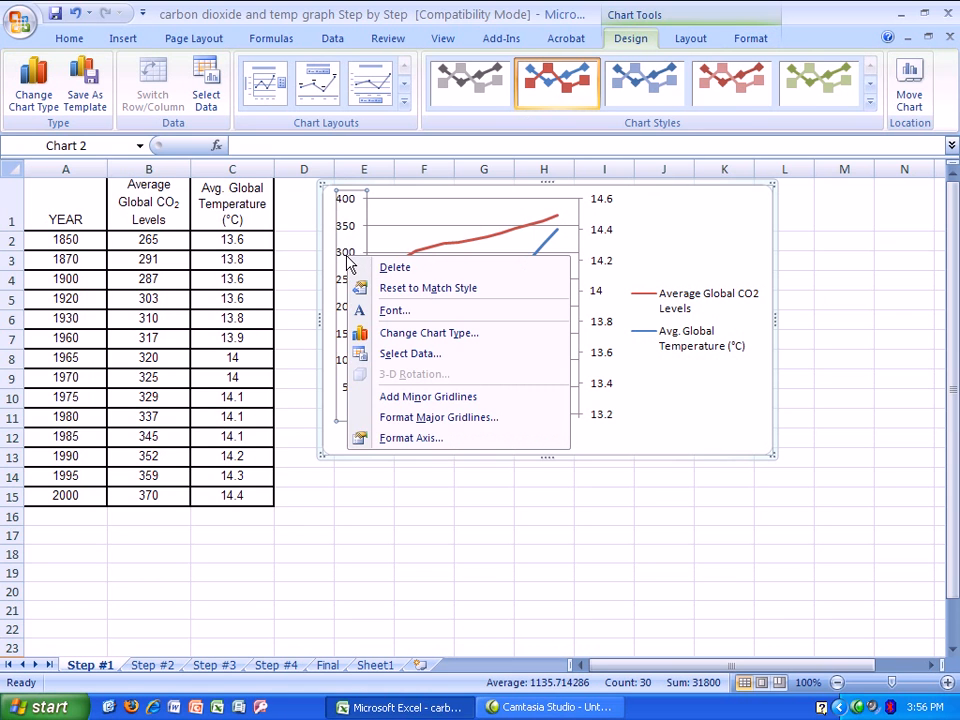
{"action": "left_click", "coordinate": [400, 438]}
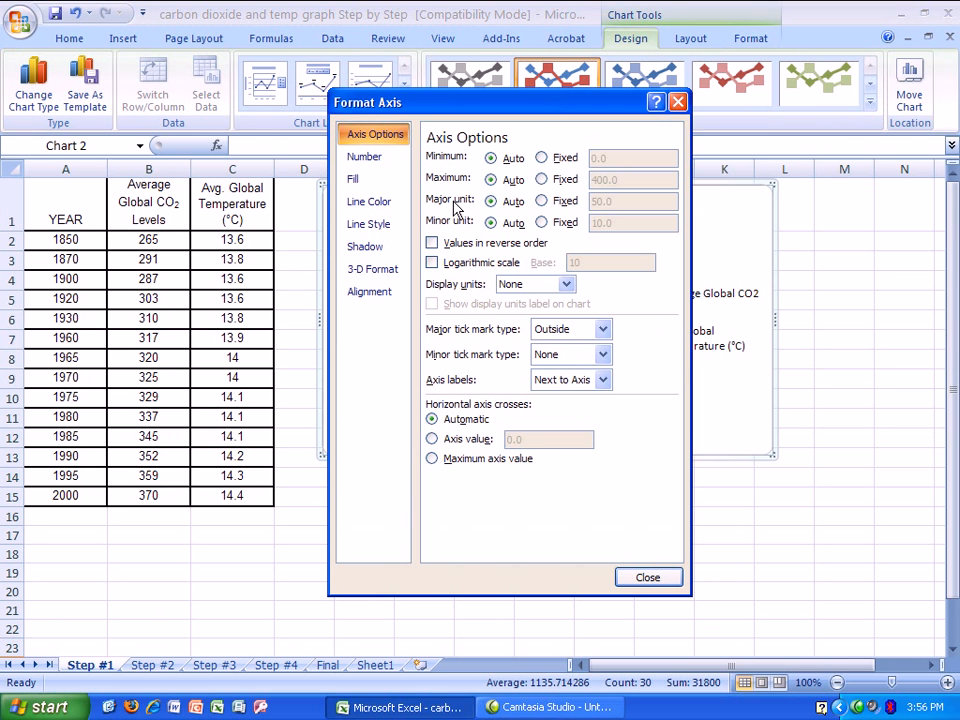
{"action": "left_click_drag", "start_coordinate": [478, 101], "coordinate": [673, 97]}
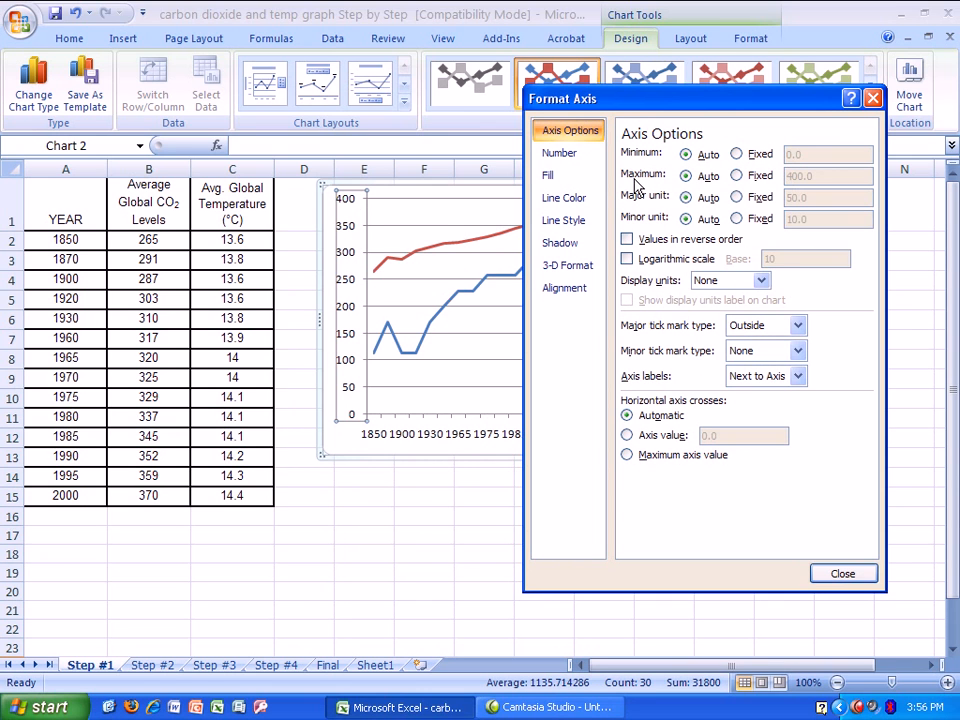
{"action": "left_click_drag", "start_coordinate": [711, 104], "coordinate": [772, 118]}
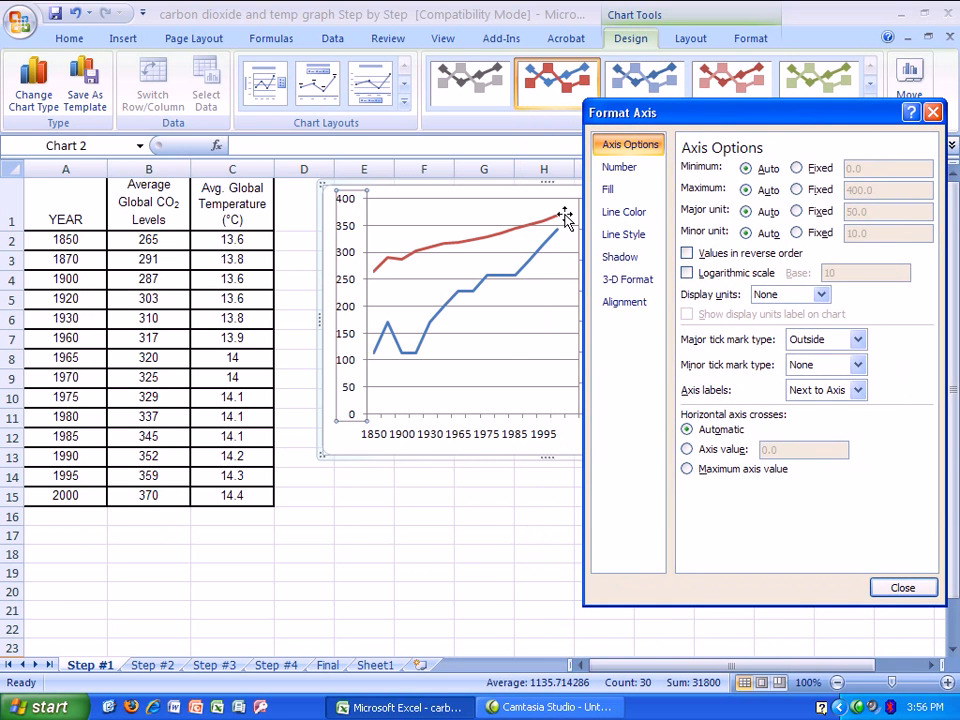
{"action": "left_click", "coordinate": [796, 168]}
{"action": "left_click", "coordinate": [796, 189]}
{"action": "left_click", "coordinate": [796, 211]}
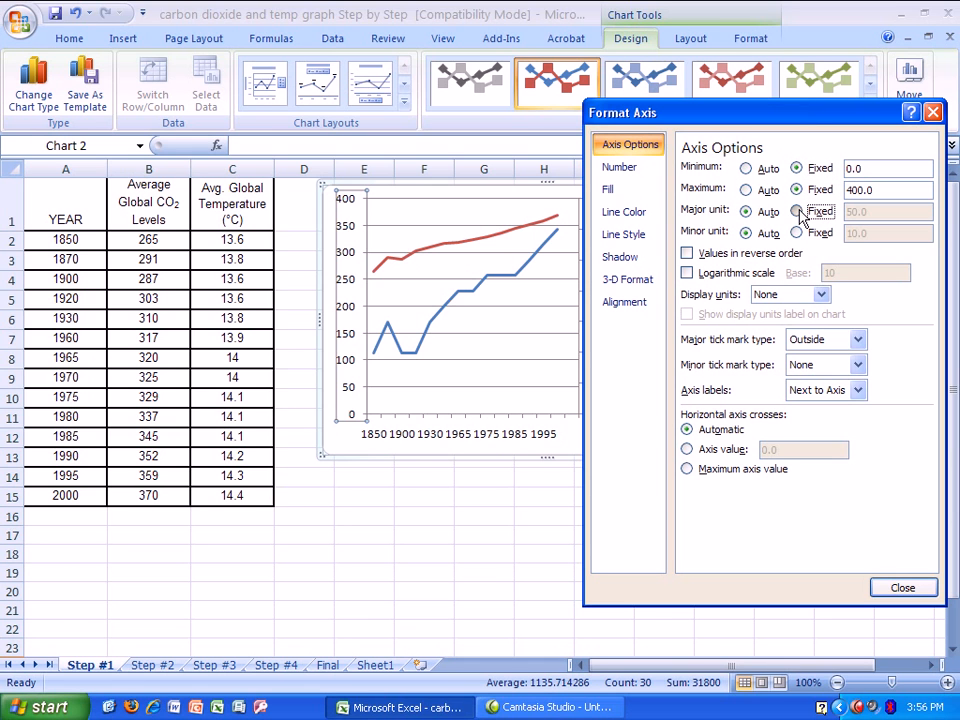
{"action": "left_click", "coordinate": [856, 168]}
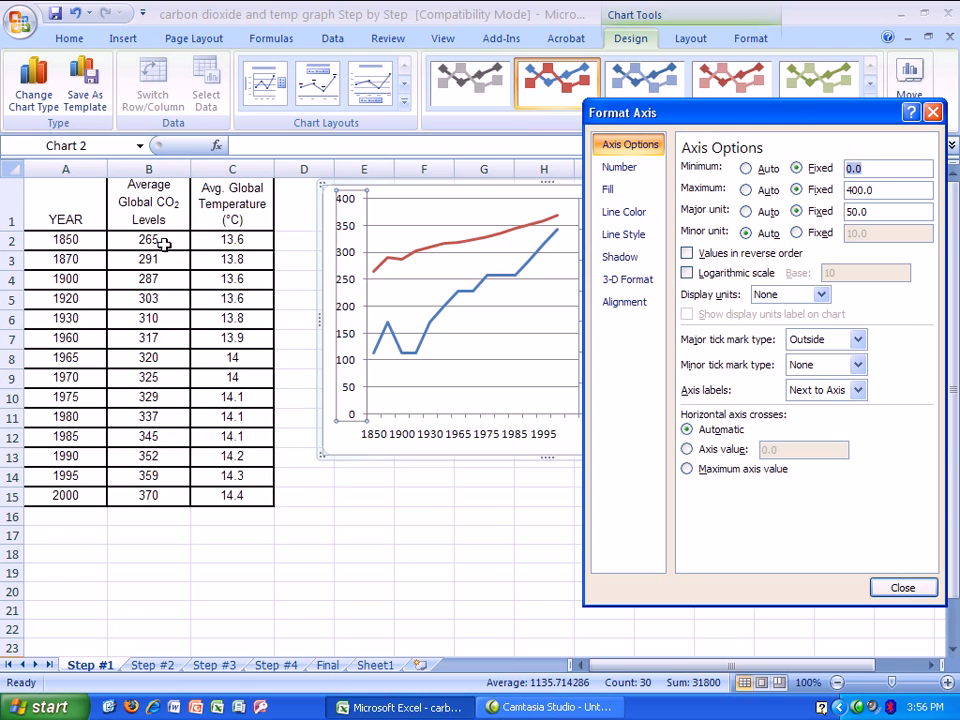
{"action": "left_click_drag", "start_coordinate": [877, 170], "coordinate": [843, 162]}
{"action": "type", "text": "250"}
- Set the fixed major unit of the CO2 value axis to 20
{"action": "left_click", "coordinate": [875, 211]}
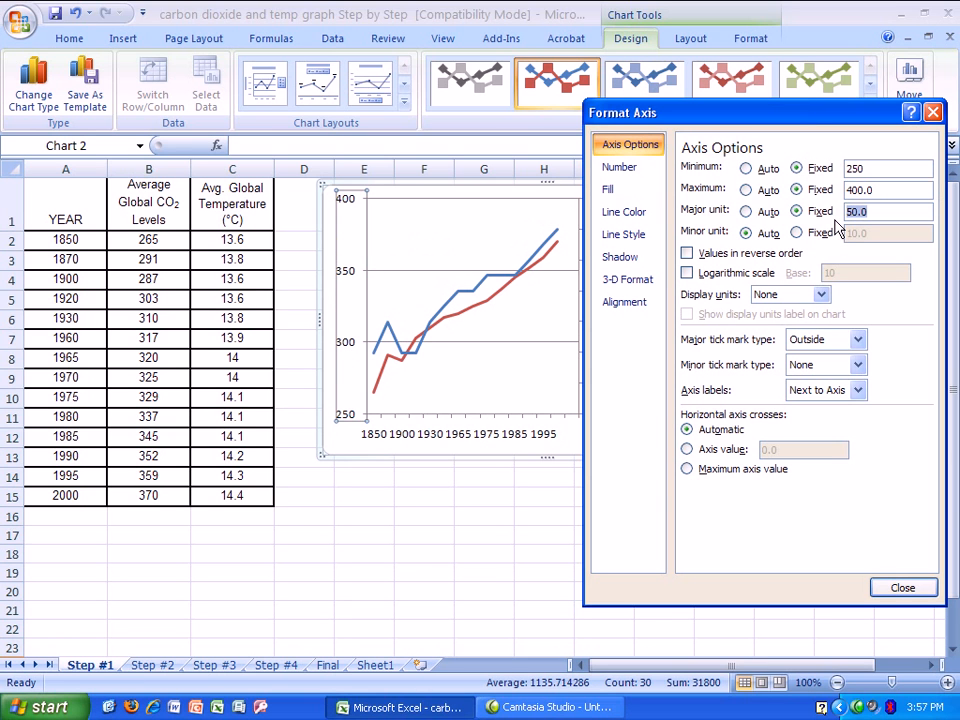
{"action": "type", "text": "20"}
{"action": "key", "text": "Return"}
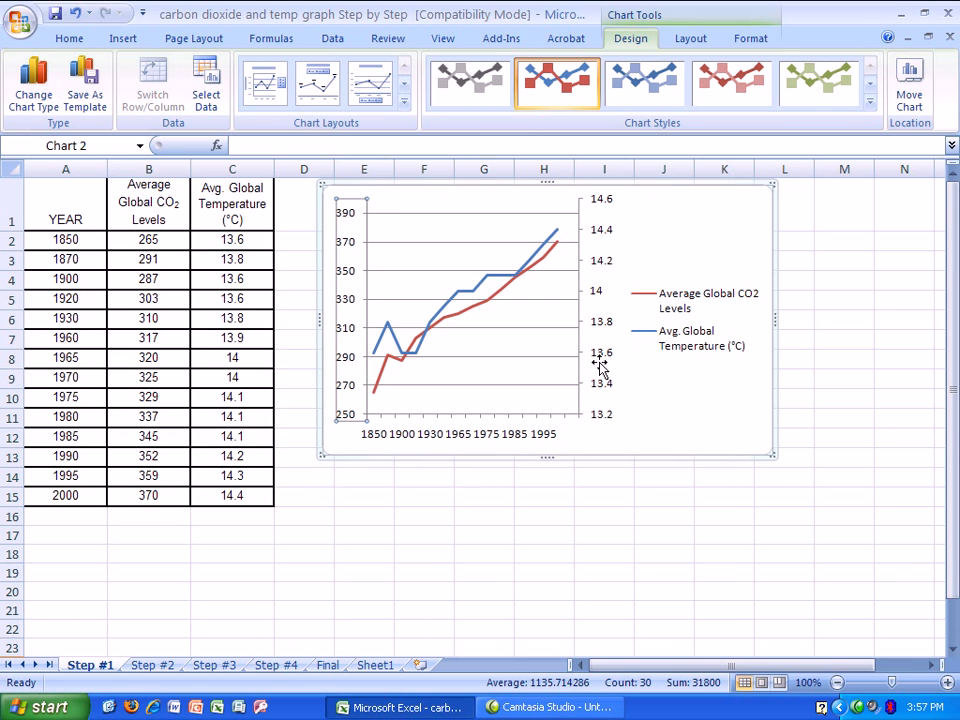
- Fix the secondary temperature axis to a minimum of 13.5, a maximum of 14.5 and a major unit of 0.1
{"action": "left_click", "coordinate": [602, 328]}
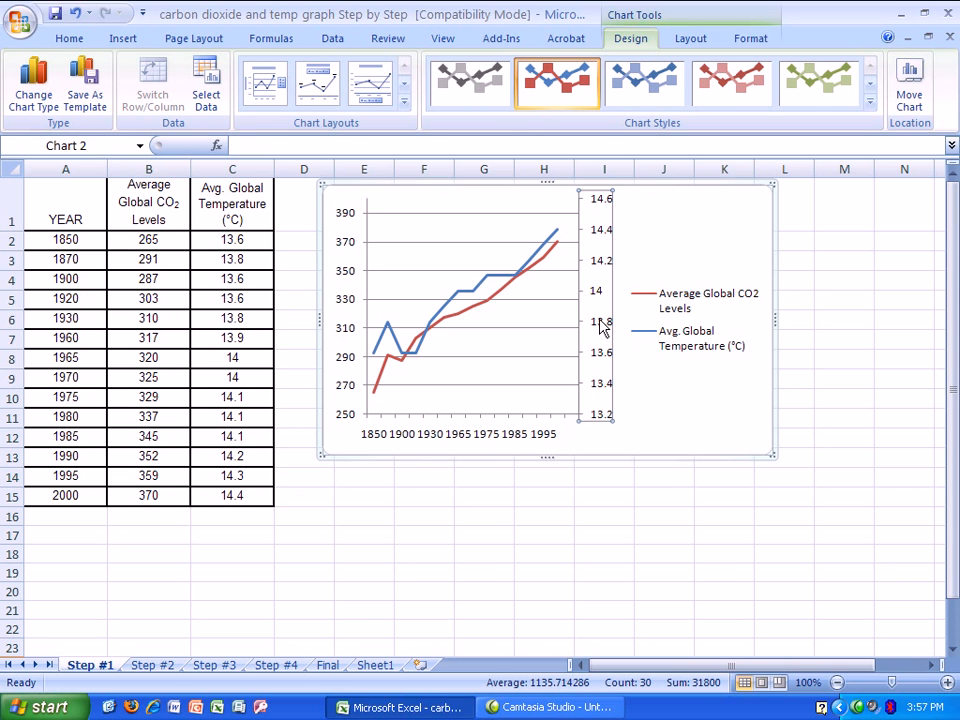
{"action": "right_click", "coordinate": [602, 328]}
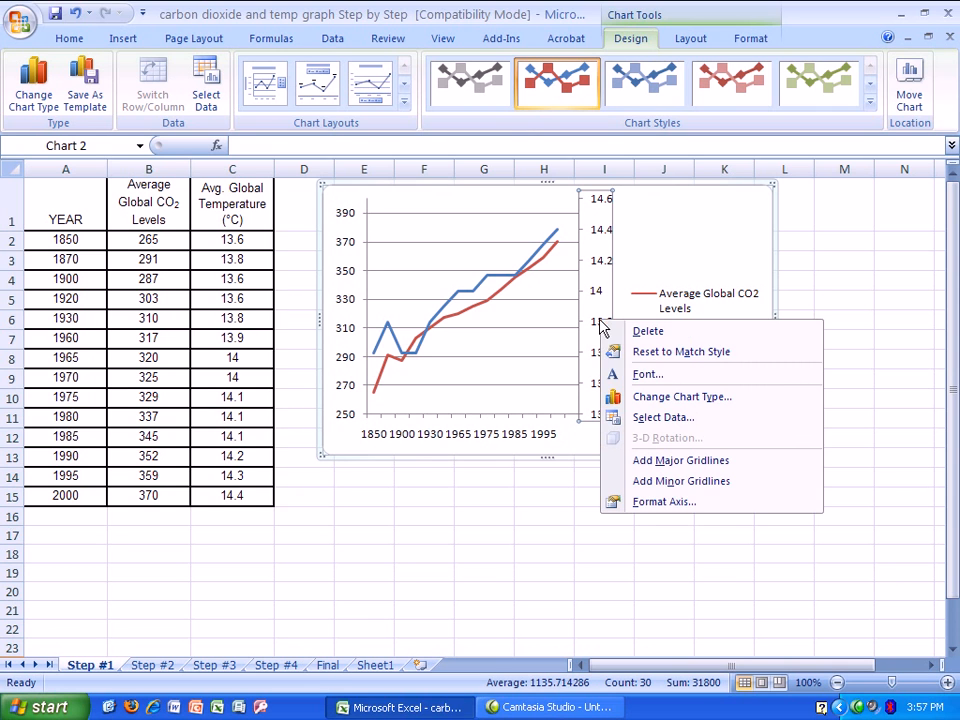
{"action": "left_click", "coordinate": [664, 501]}
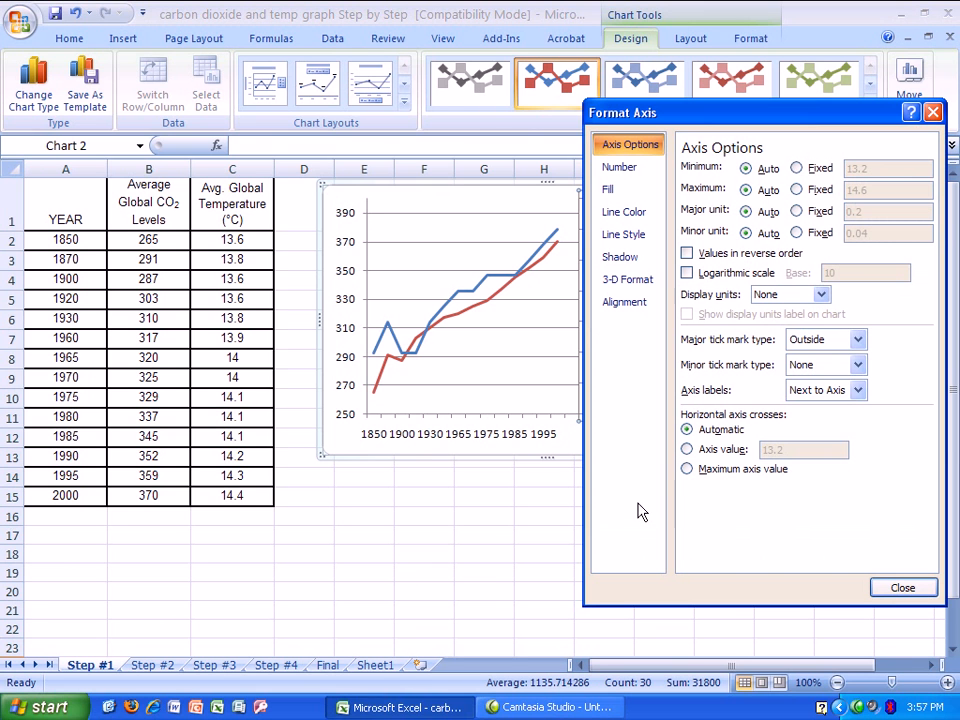
{"action": "left_click", "coordinate": [797, 168]}
{"action": "left_click", "coordinate": [797, 189]}
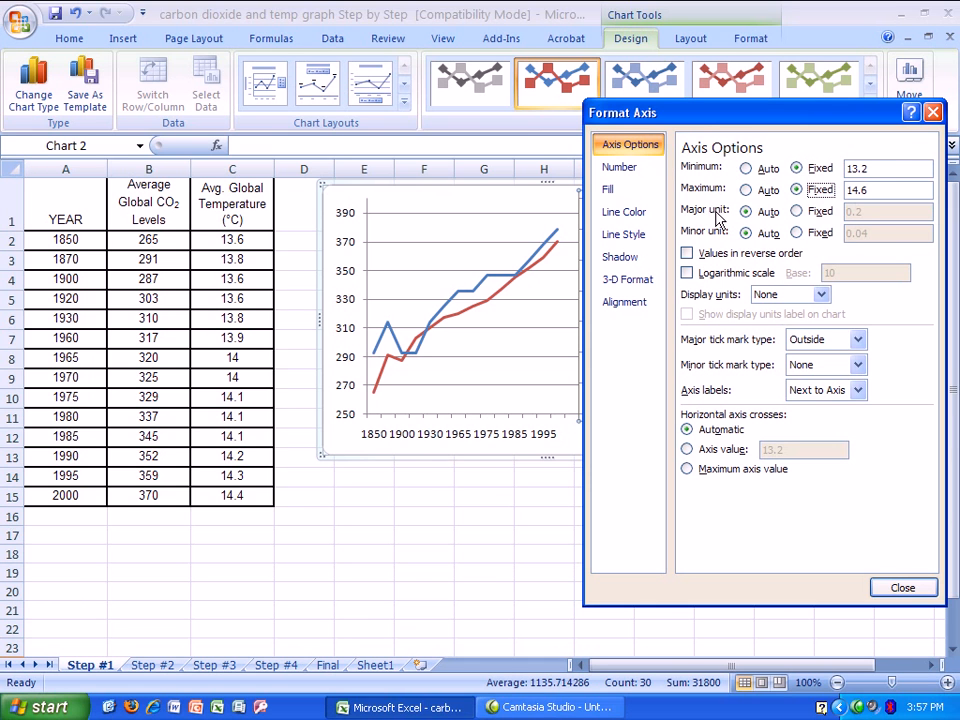
{"action": "left_click_drag", "start_coordinate": [704, 114], "coordinate": [754, 114]}
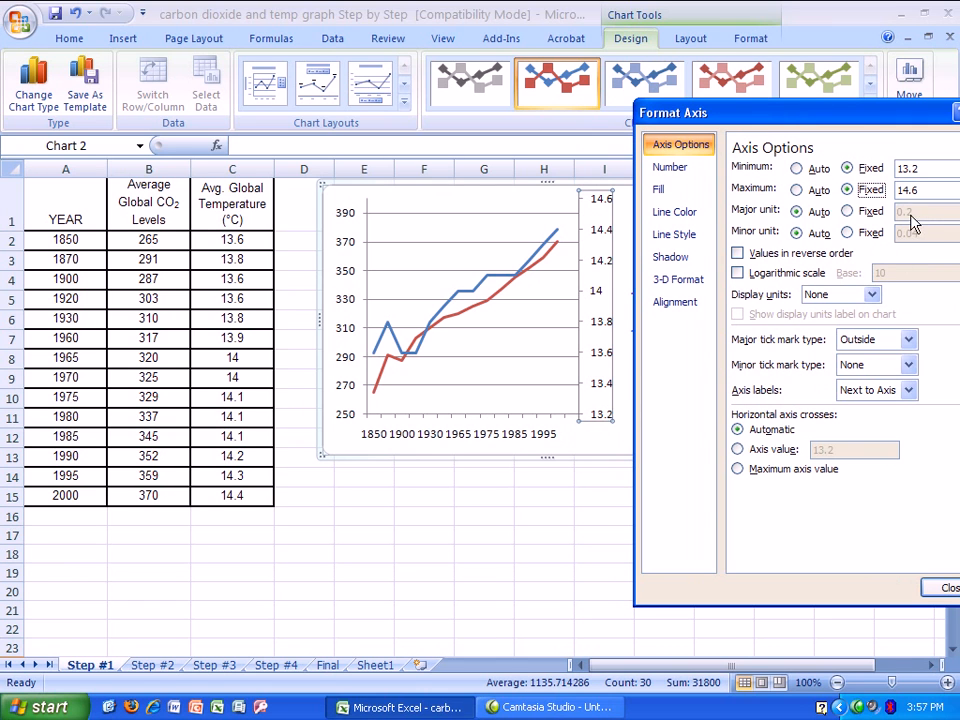
{"action": "left_click", "coordinate": [847, 211]}
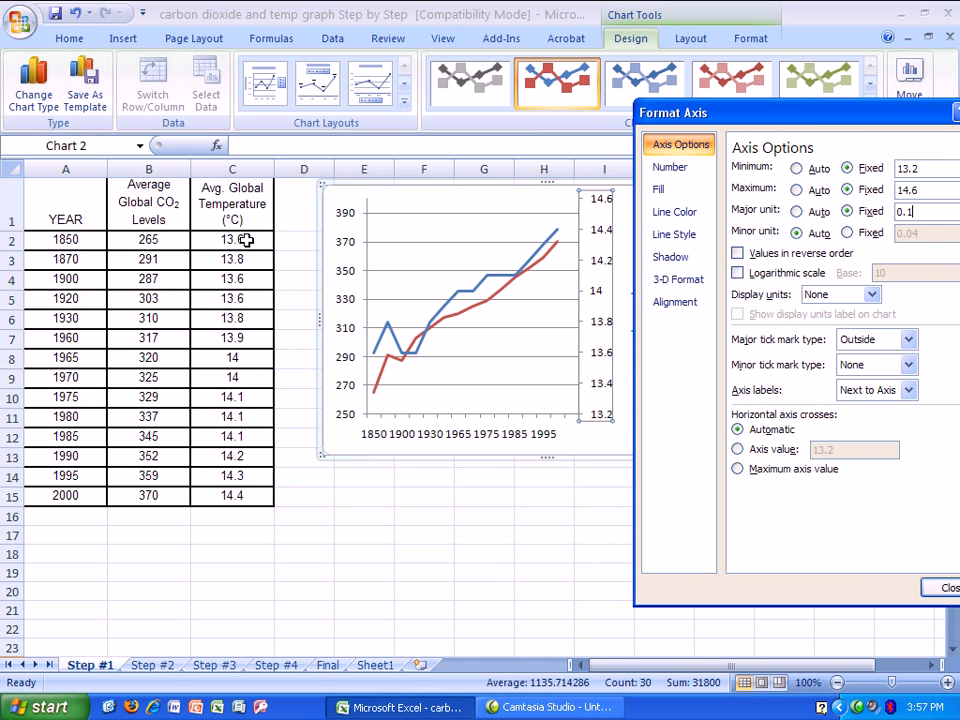
{"action": "left_click", "coordinate": [939, 172]}
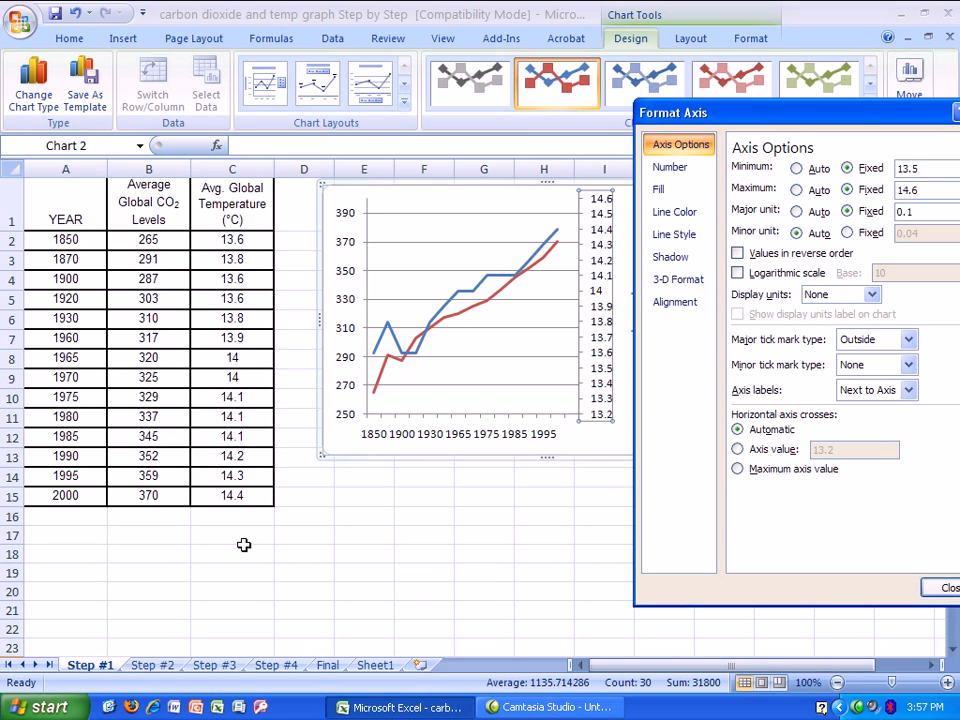
{"action": "left_click", "coordinate": [912, 190]}
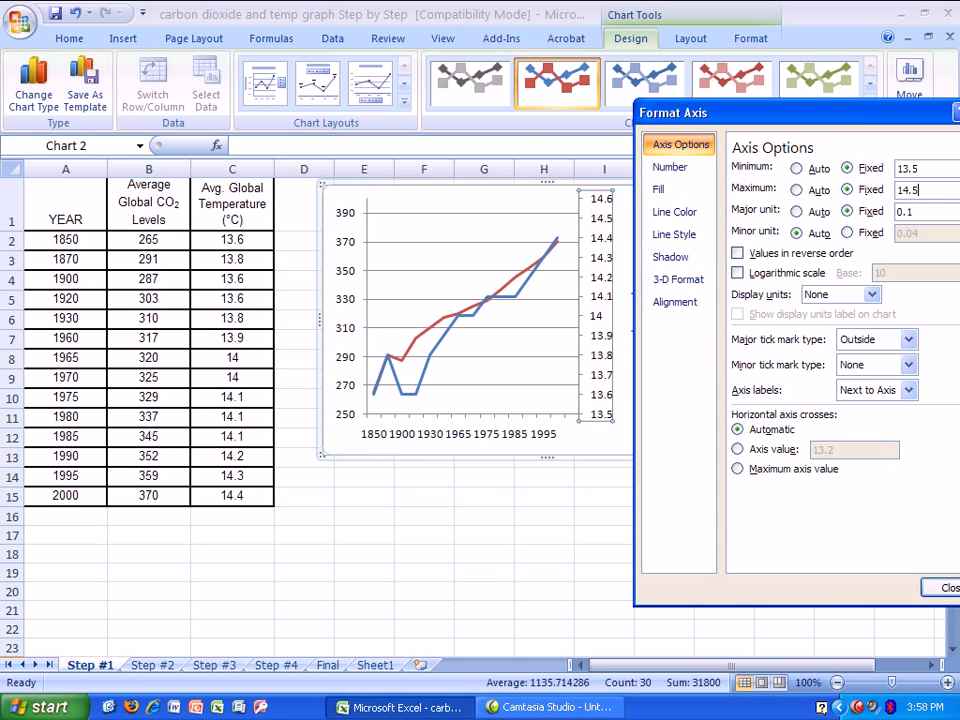
{"action": "left_click", "coordinate": [946, 589]}
{"action": "left_click", "coordinate": [663, 225]}
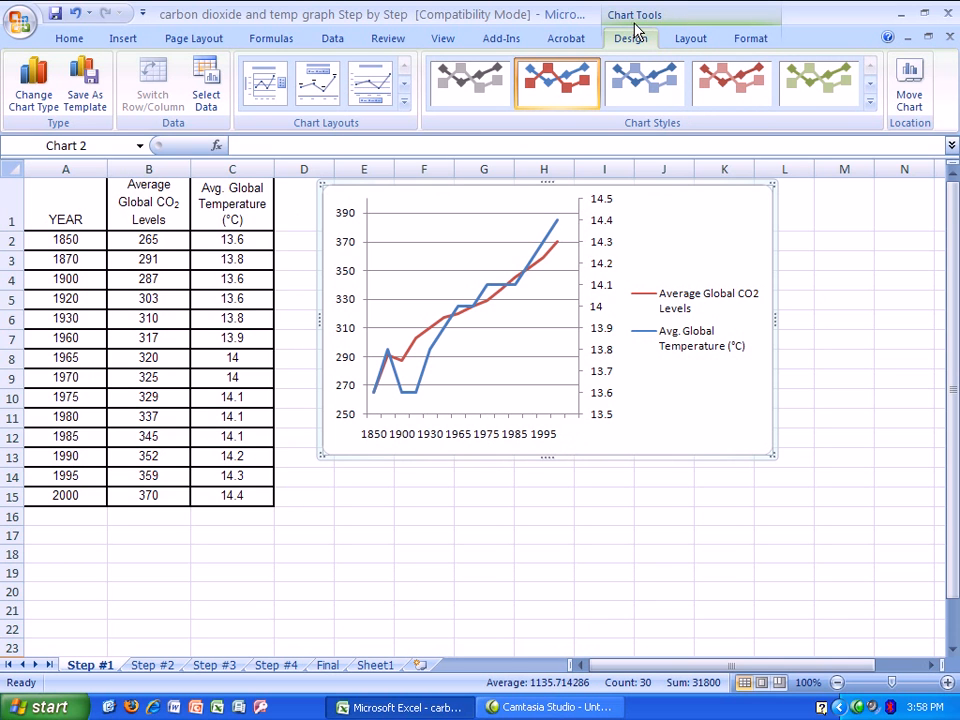
- Add a title above the chart reading "carbon dioxide and temperature"
{"action": "left_click", "coordinate": [689, 42]}
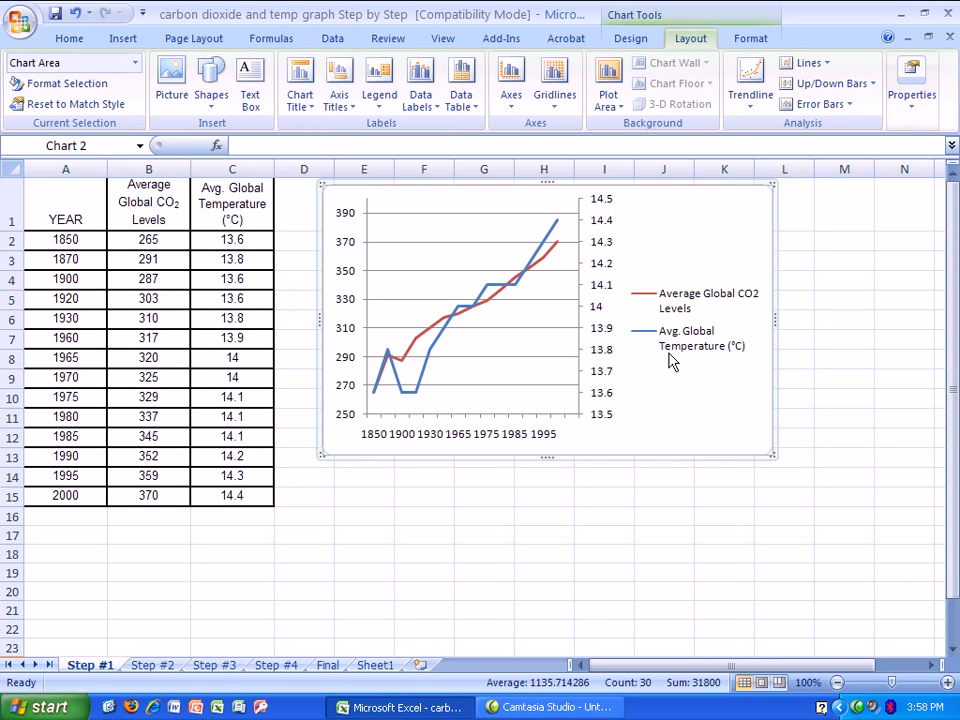
{"action": "left_click", "coordinate": [312, 113]}
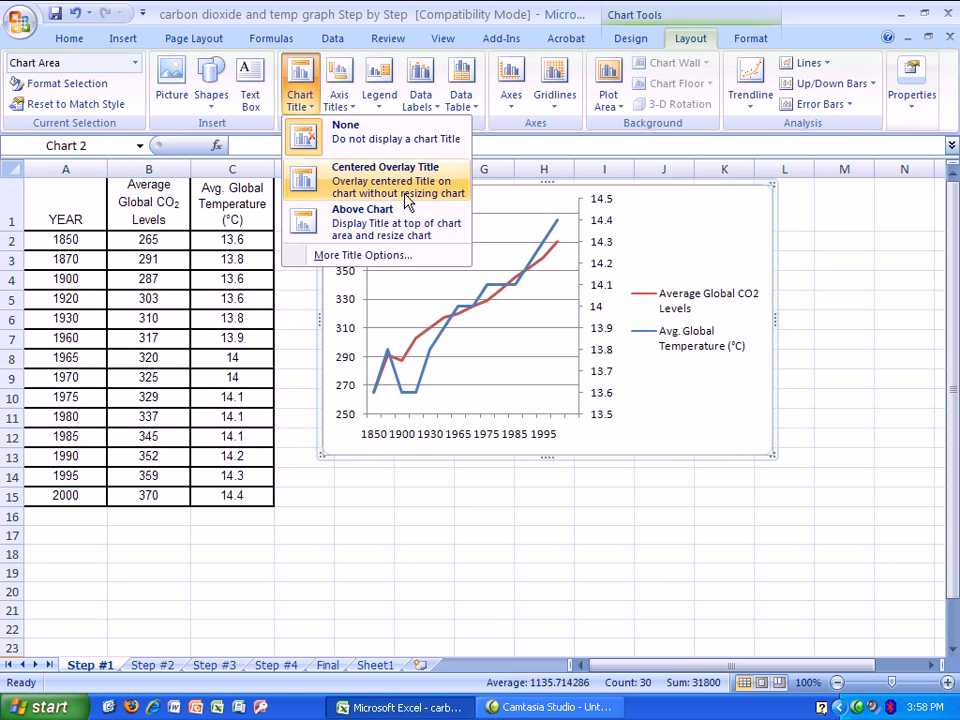
{"action": "left_click", "coordinate": [362, 231]}
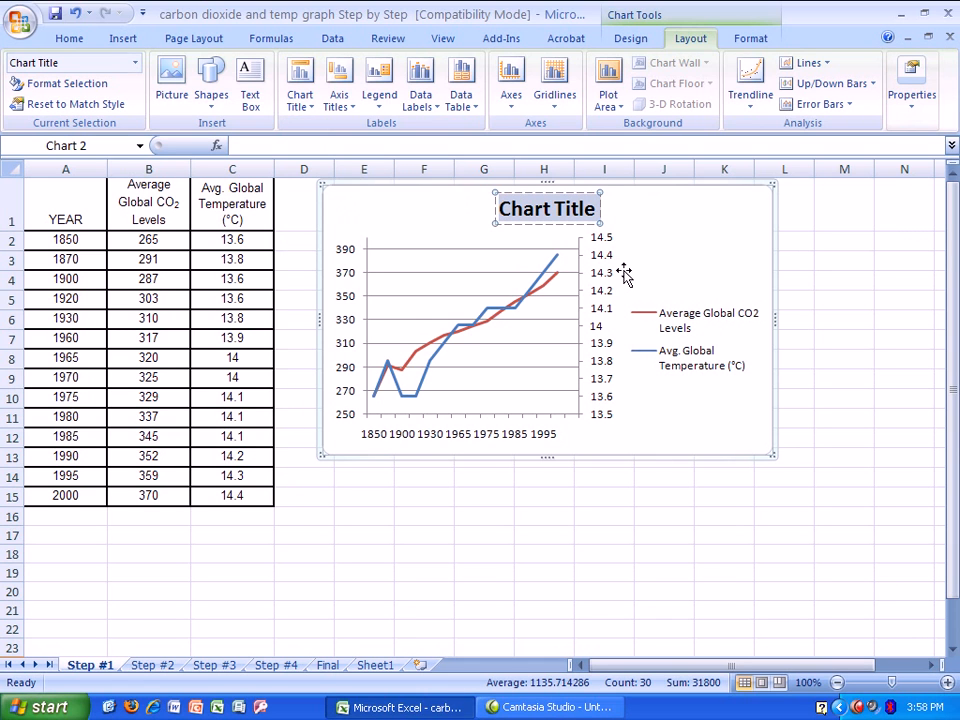
{"action": "type", "text": "ca"}
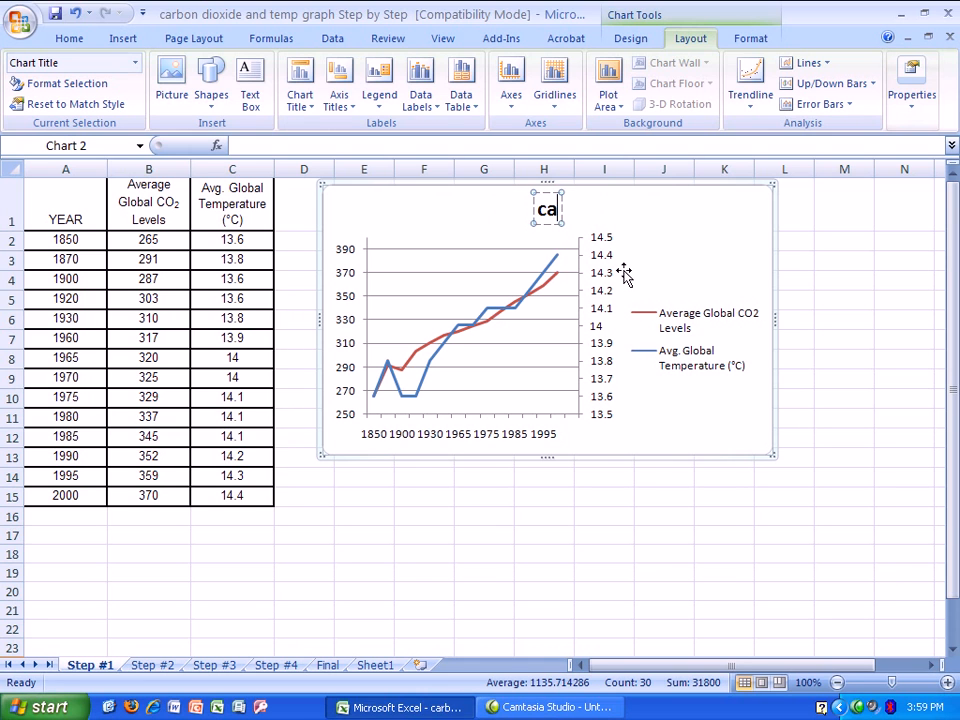
{"action": "type", "text": "rbon"}
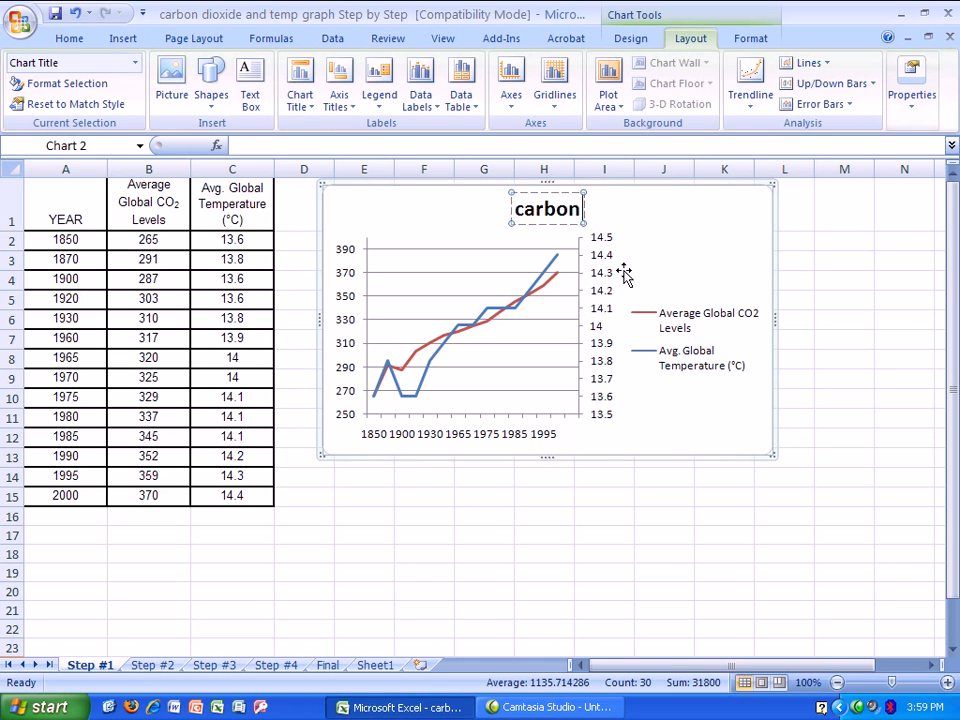
{"action": "type", "text": " dioxide"}
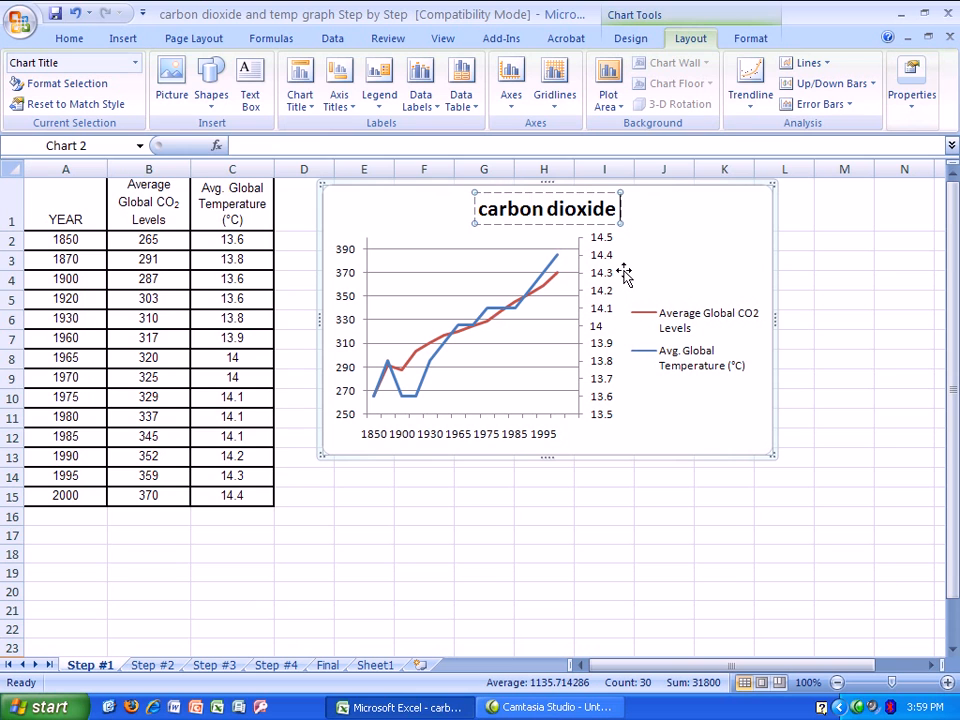
{"action": "type", "text": " and temp"}
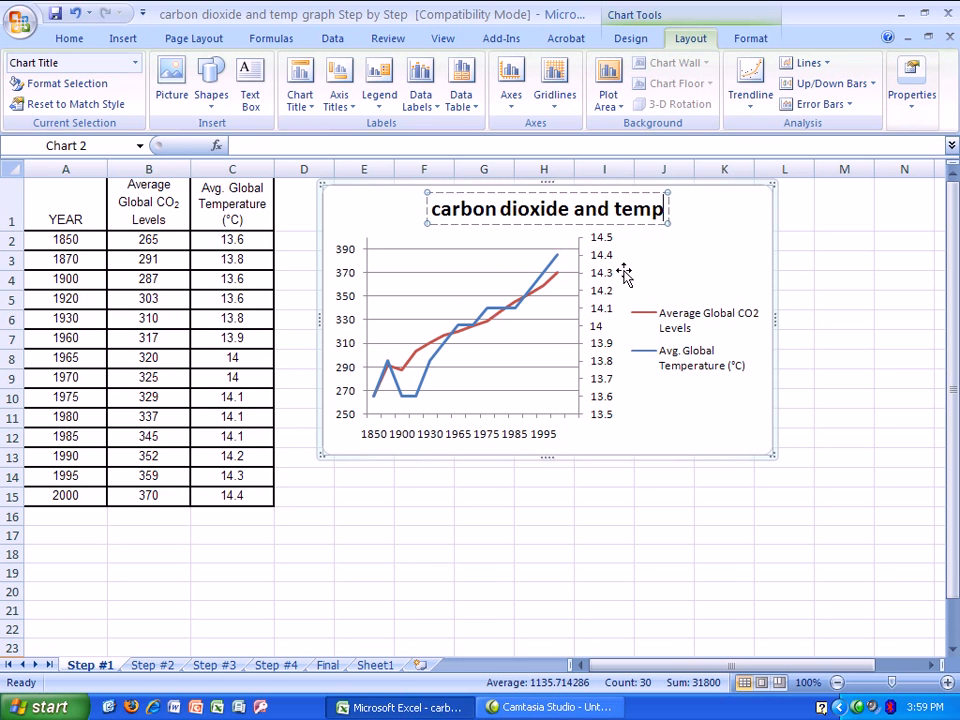
{"action": "type", "text": "erature"}
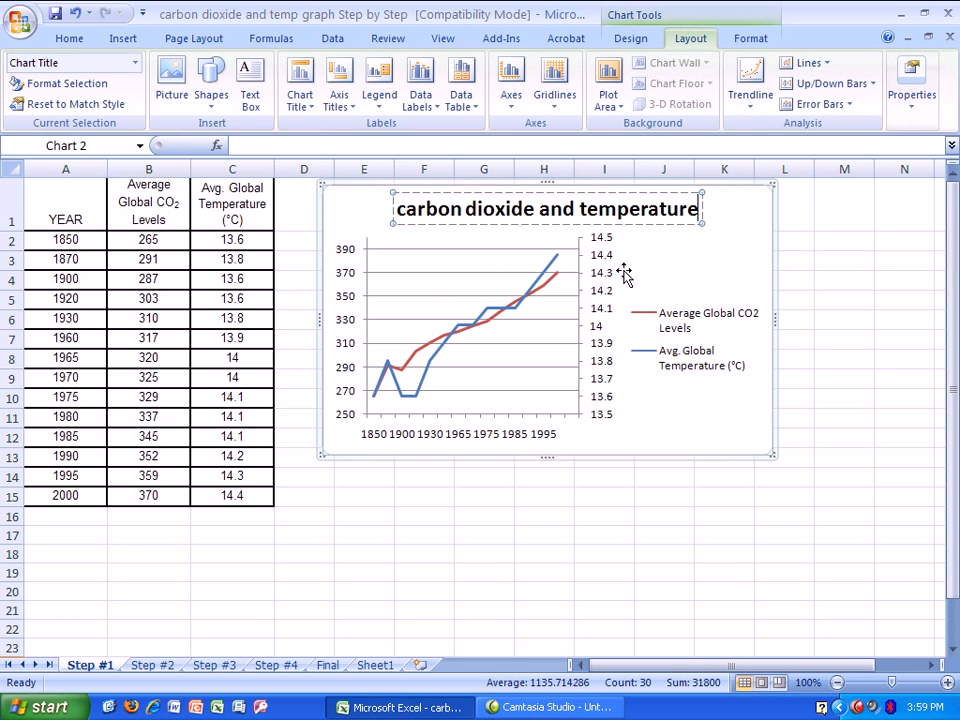
{"action": "left_click", "coordinate": [729, 216]}
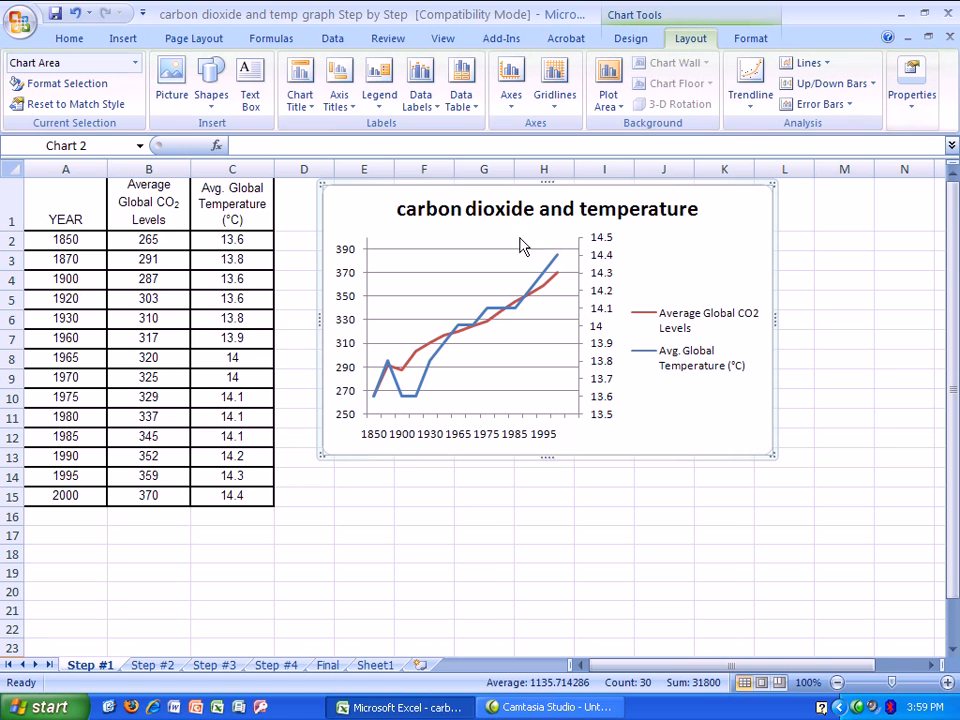
- Add a title below the chart's primary horizontal axis reading "Year"
{"action": "left_click", "coordinate": [355, 110]}
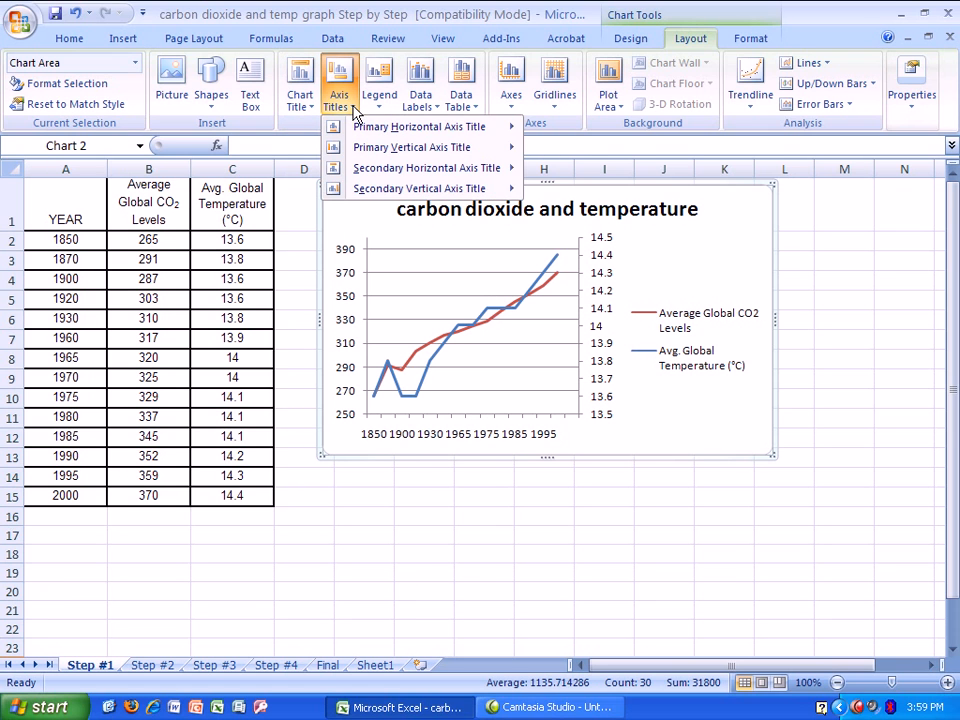
{"action": "mouse_move", "coordinate": [394, 132]}
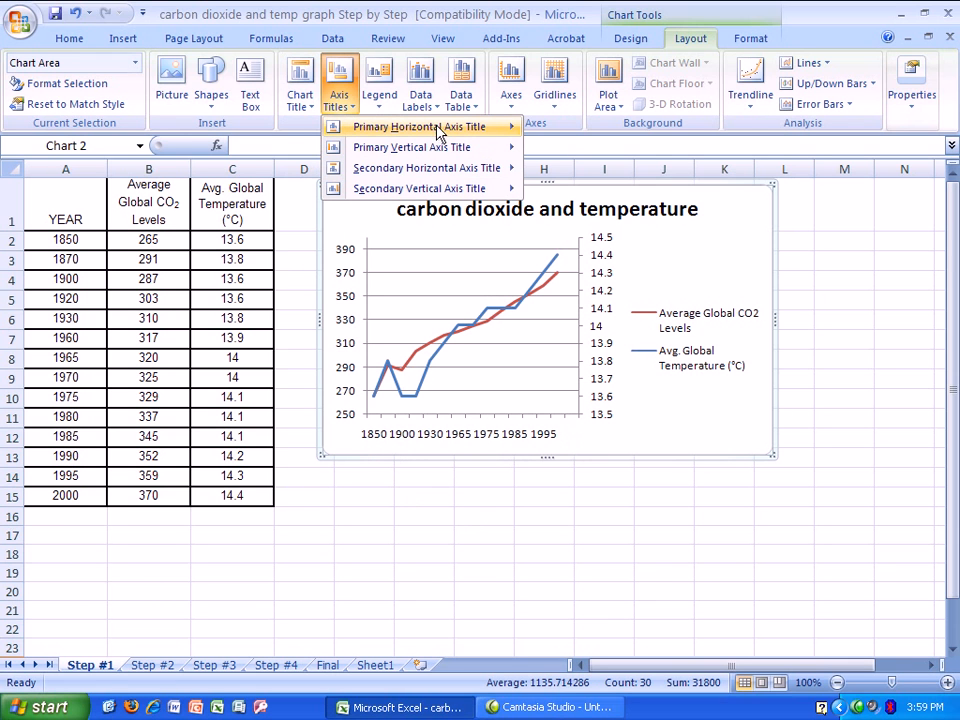
{"action": "mouse_move", "coordinate": [456, 133]}
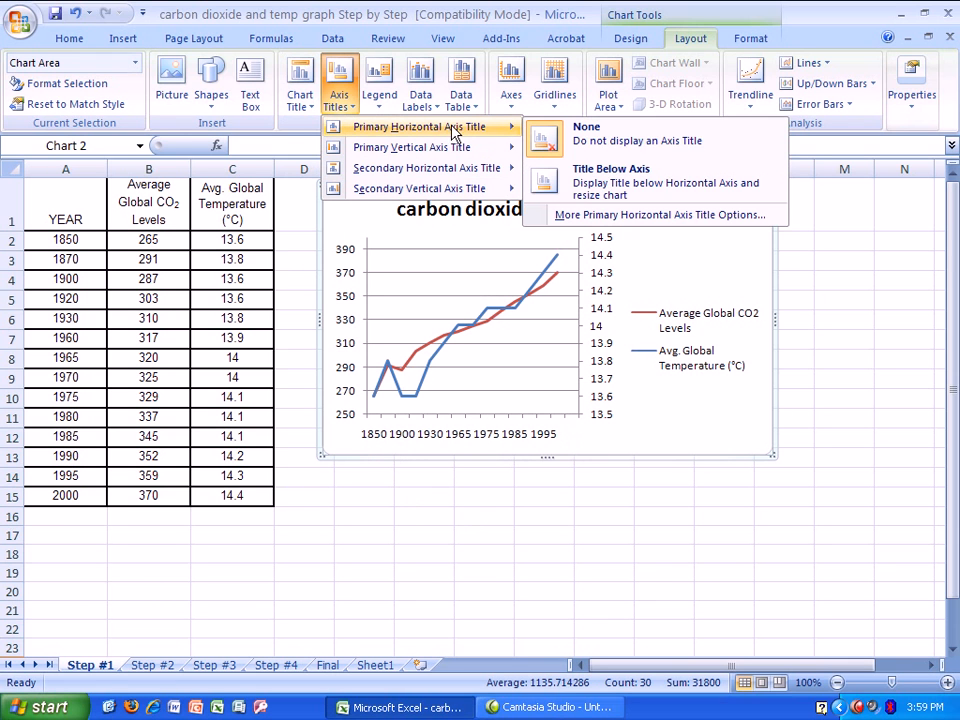
{"action": "left_click", "coordinate": [626, 187]}
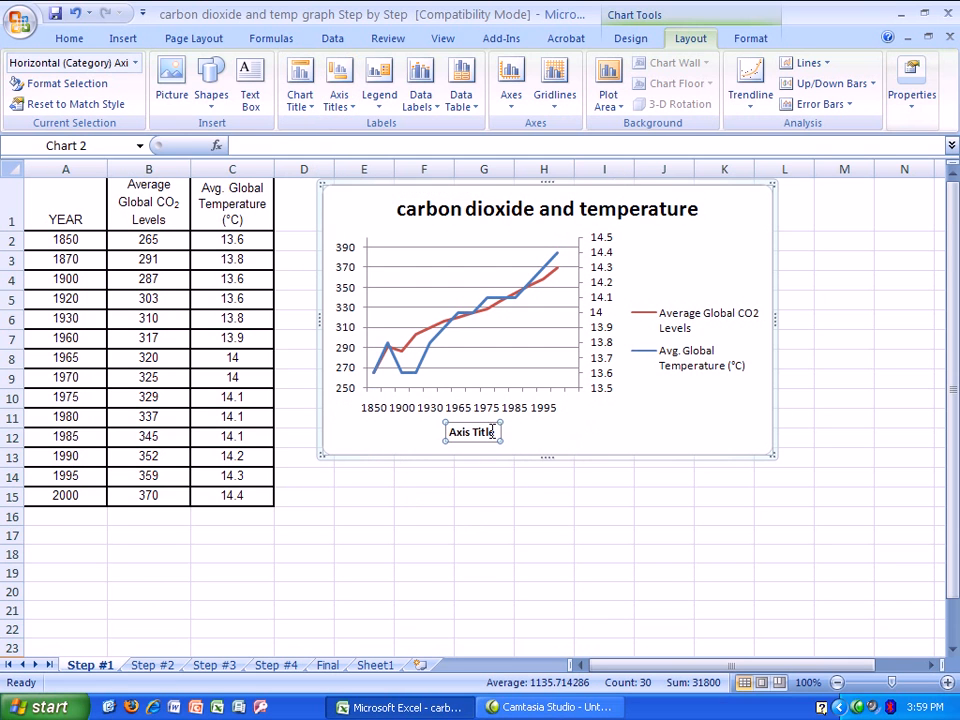
{"action": "left_click_drag", "start_coordinate": [492, 432], "coordinate": [447, 433]}
{"action": "key", "text": "BackSpace"}
{"action": "type", "text": "Year"}
{"action": "key", "text": "Return"}
{"action": "key", "text": "BackSpace"}
{"action": "left_click", "coordinate": [566, 428]}
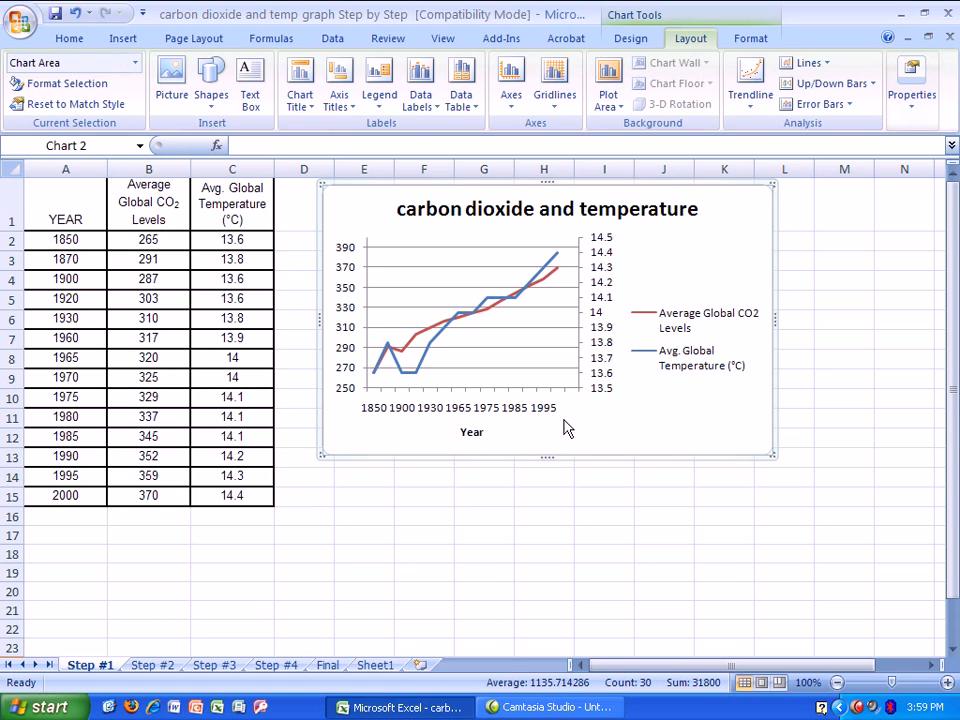
- Add a rotated title to the primary vertical axis reading "carbon dioxide levels (ppm)"
{"action": "left_click", "coordinate": [352, 100]}
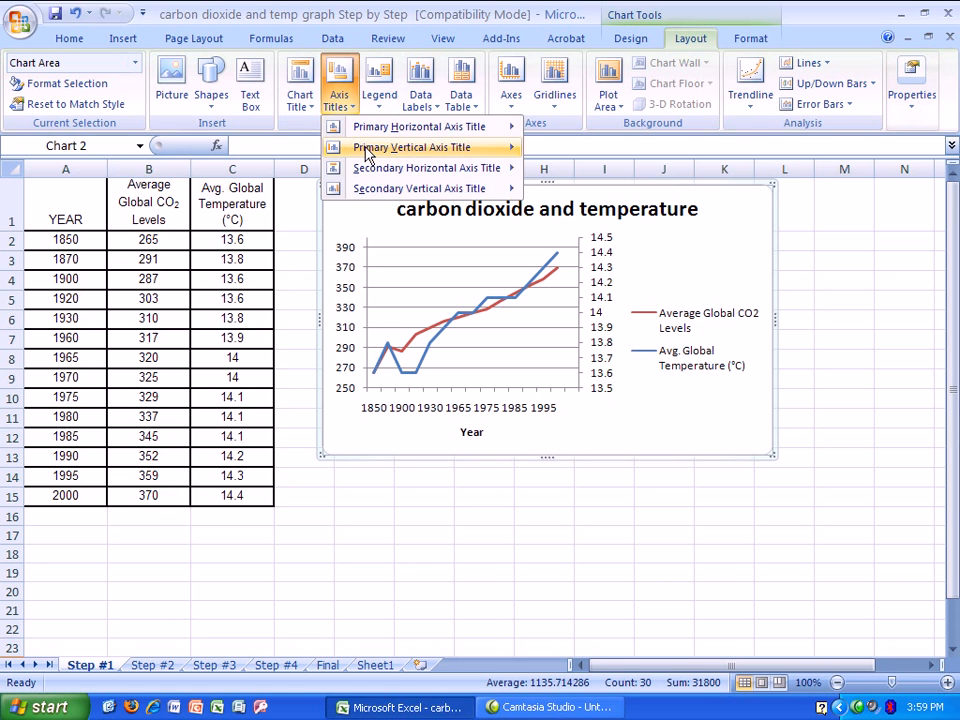
{"action": "mouse_move", "coordinate": [367, 150]}
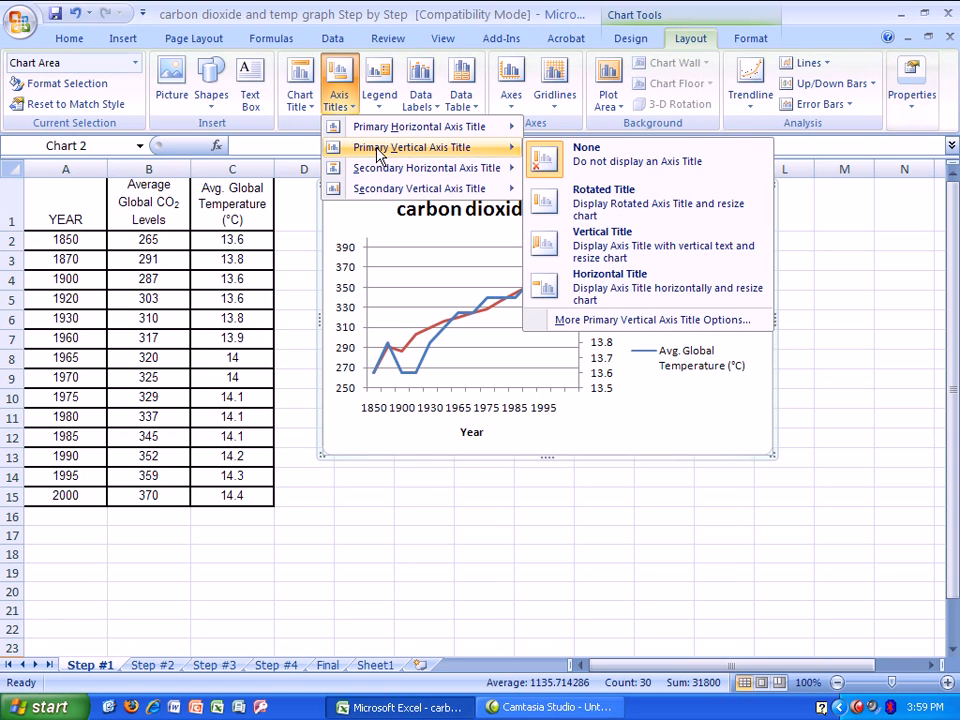
{"action": "left_click", "coordinate": [620, 208]}
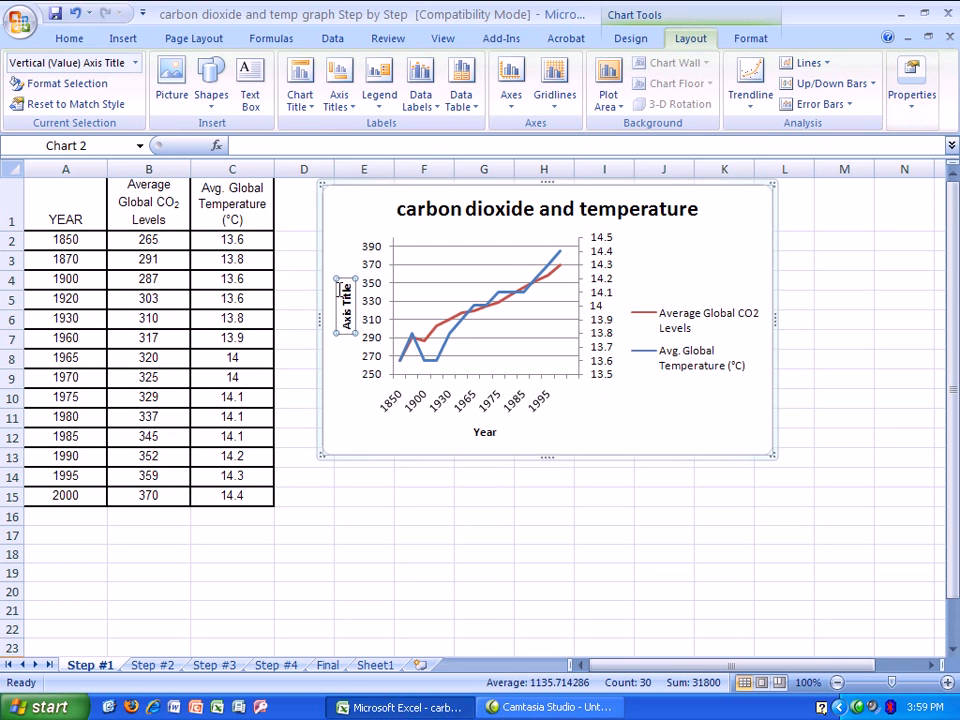
{"action": "left_click", "coordinate": [300, 146]}
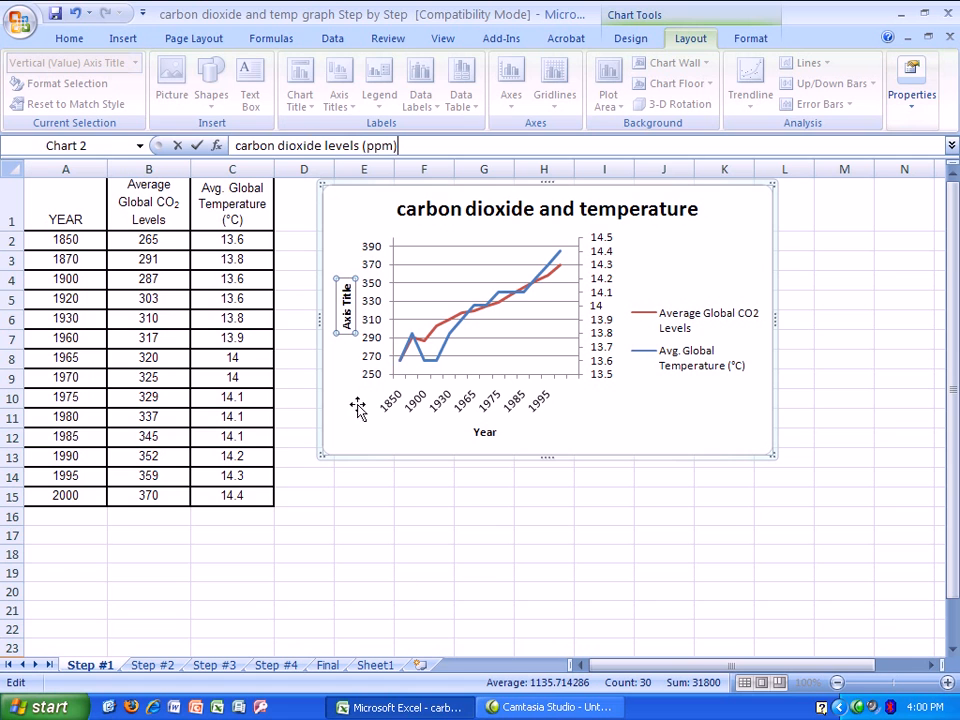
{"action": "left_click", "coordinate": [358, 333]}
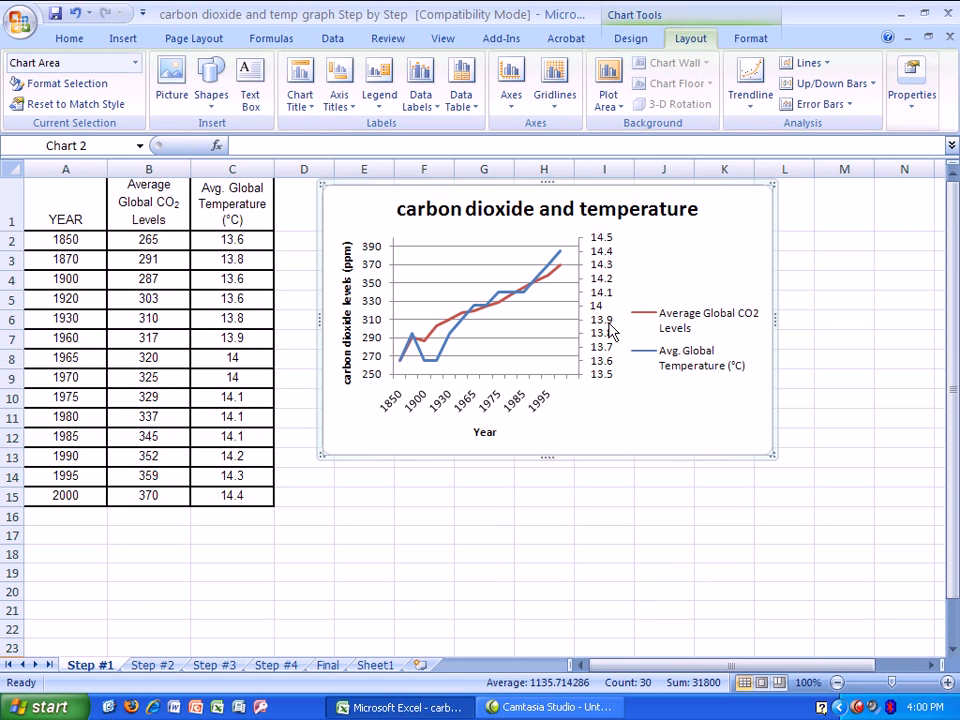
{"action": "left_click", "coordinate": [350, 100]}
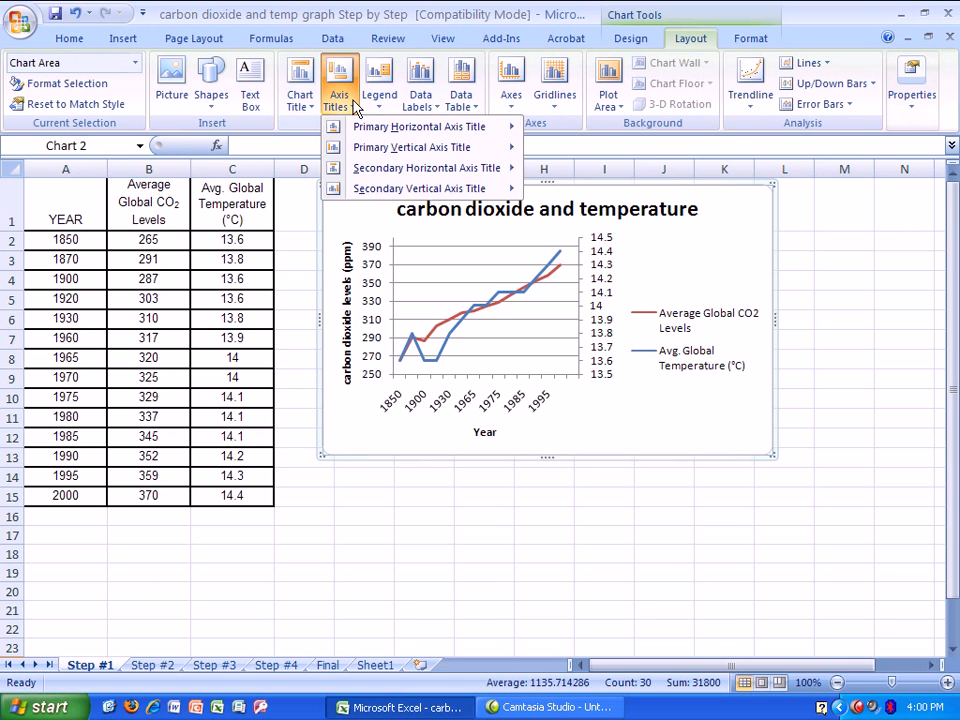
{"action": "mouse_move", "coordinate": [378, 178]}
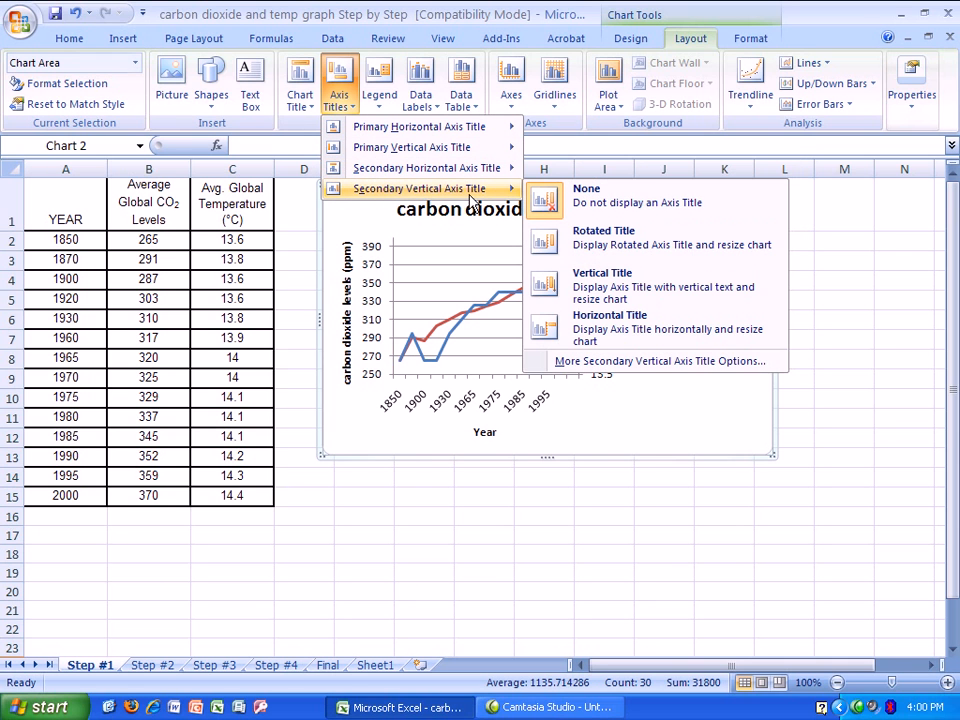
{"action": "left_click", "coordinate": [600, 550]}
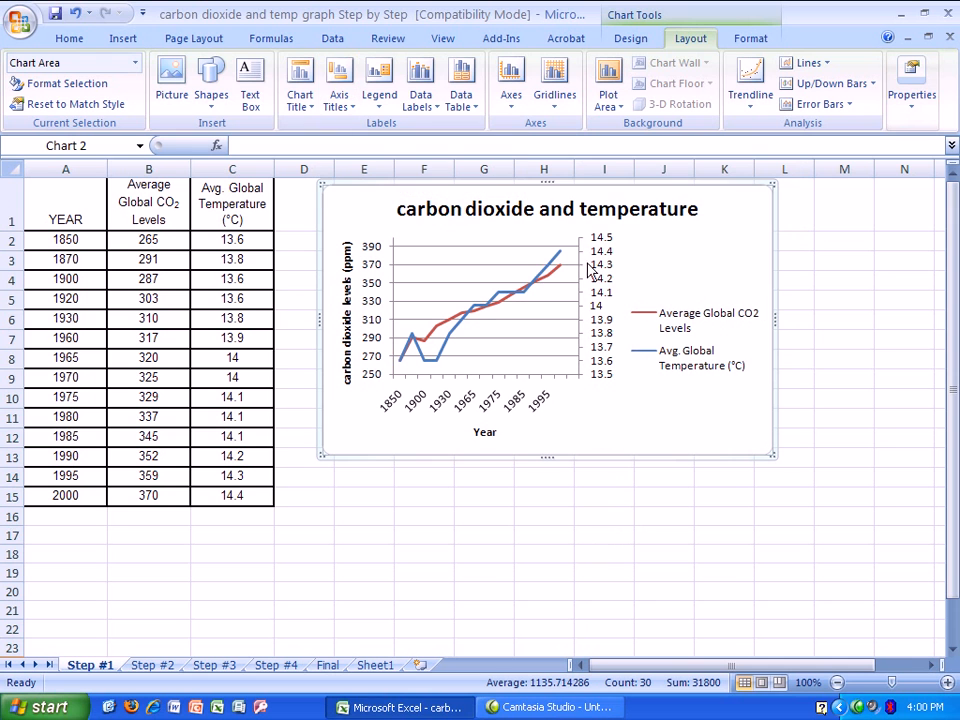
- Add a rotated title to the secondary vertical axis reading "degrees celcius"
{"action": "left_click", "coordinate": [338, 98]}
{"action": "mouse_move", "coordinate": [383, 195]}
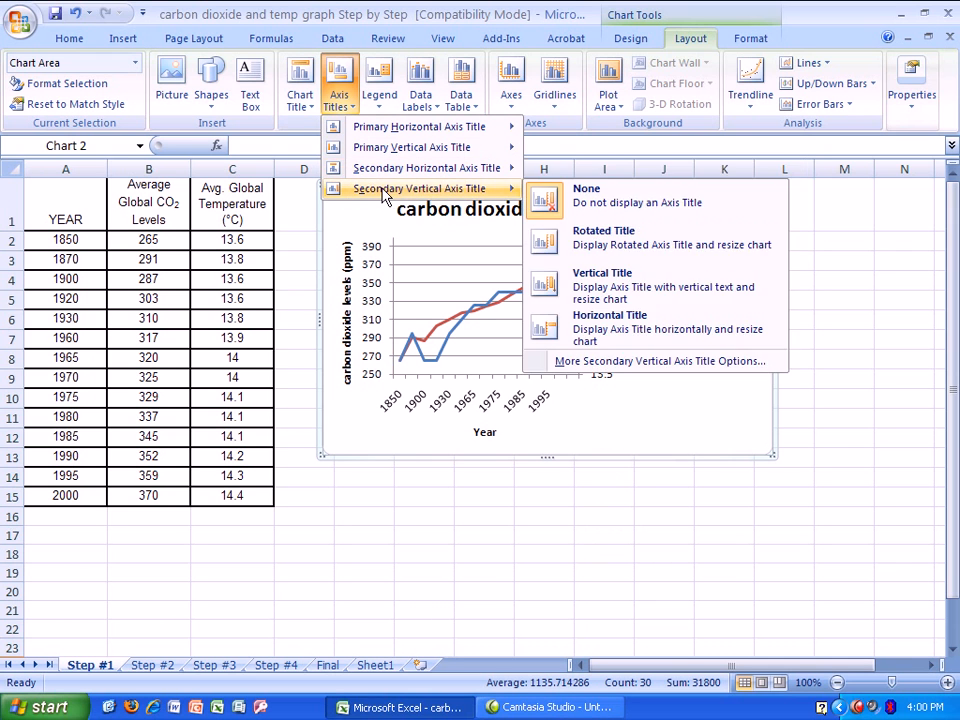
{"action": "left_click", "coordinate": [593, 253]}
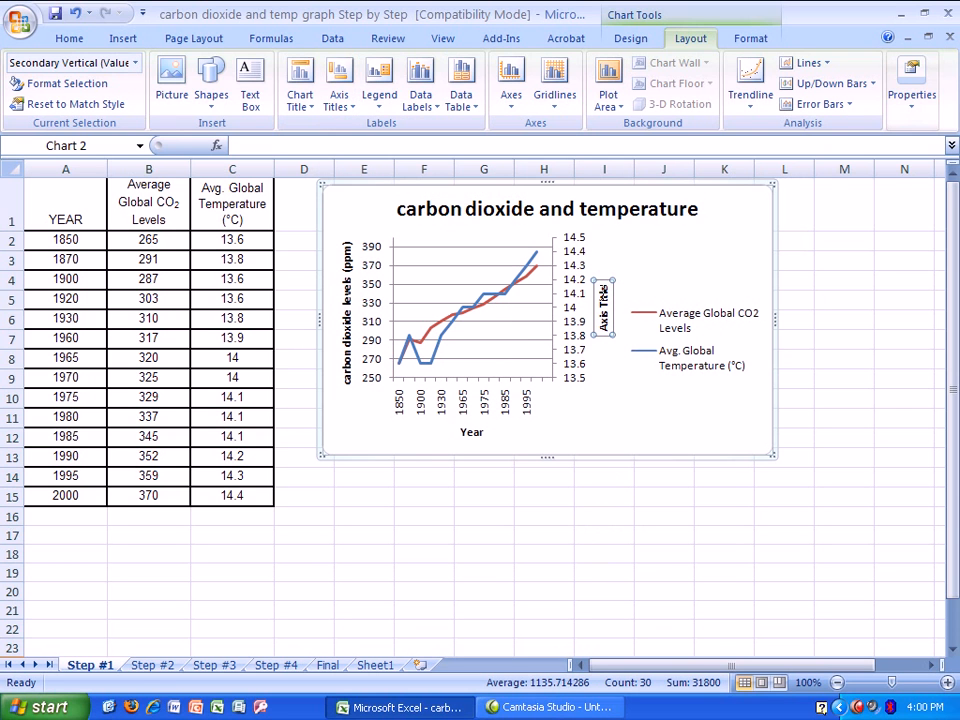
{"action": "type", "text": "degrees celcius"}
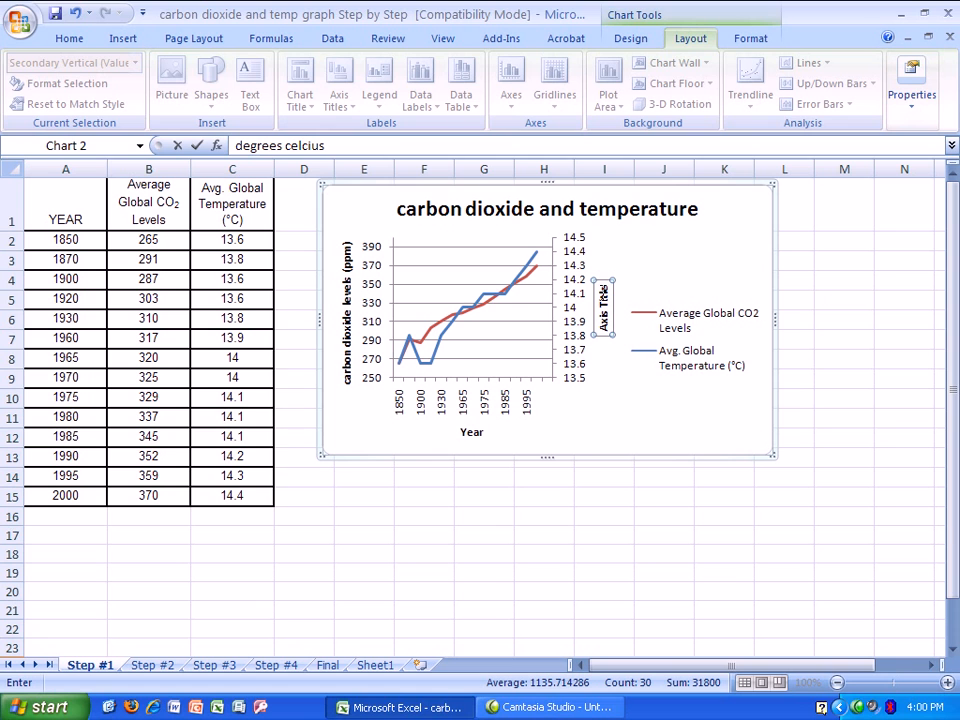
{"action": "left_click", "coordinate": [649, 291]}
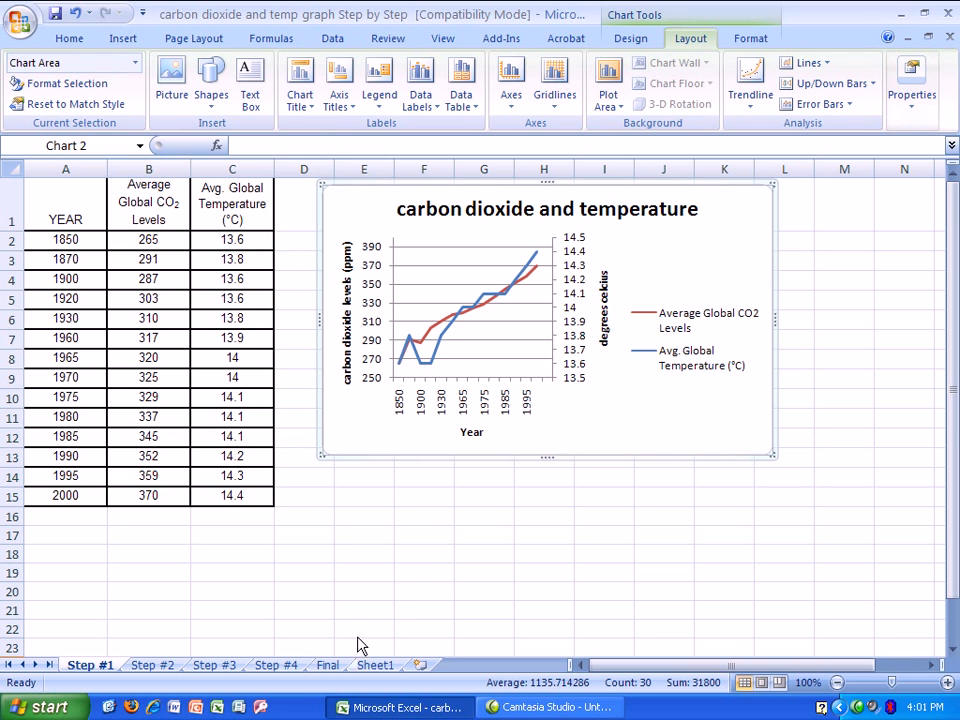
- Examine the charts on the Step #2, Step #3 and Step #4 sheets against the one on Step #1, and return to Step #1
{"action": "left_click", "coordinate": [214, 668]}
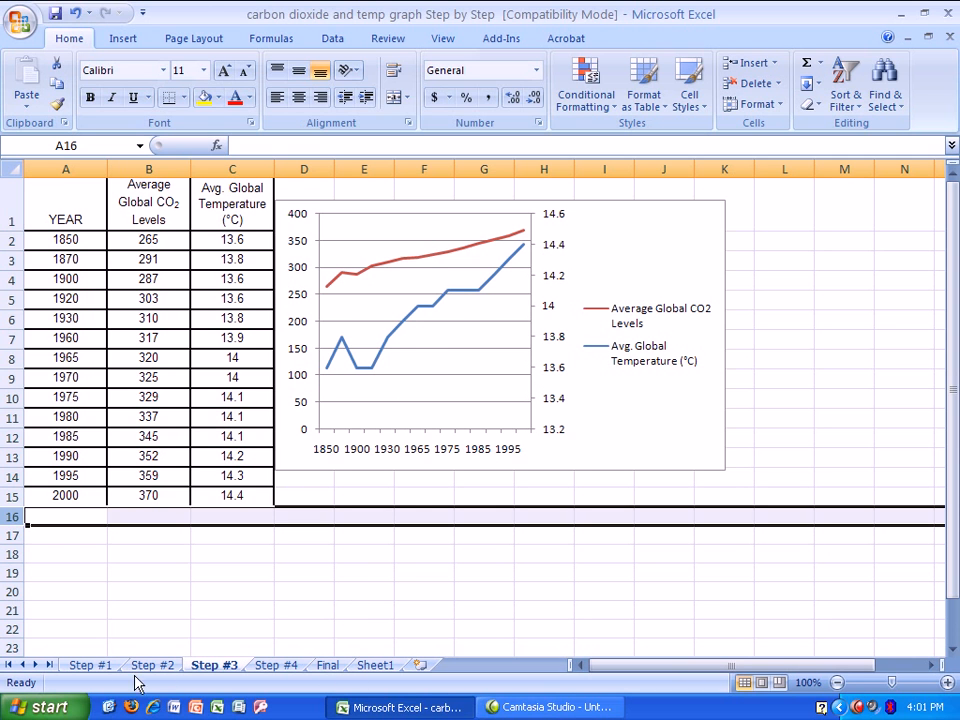
{"action": "left_click", "coordinate": [98, 670]}
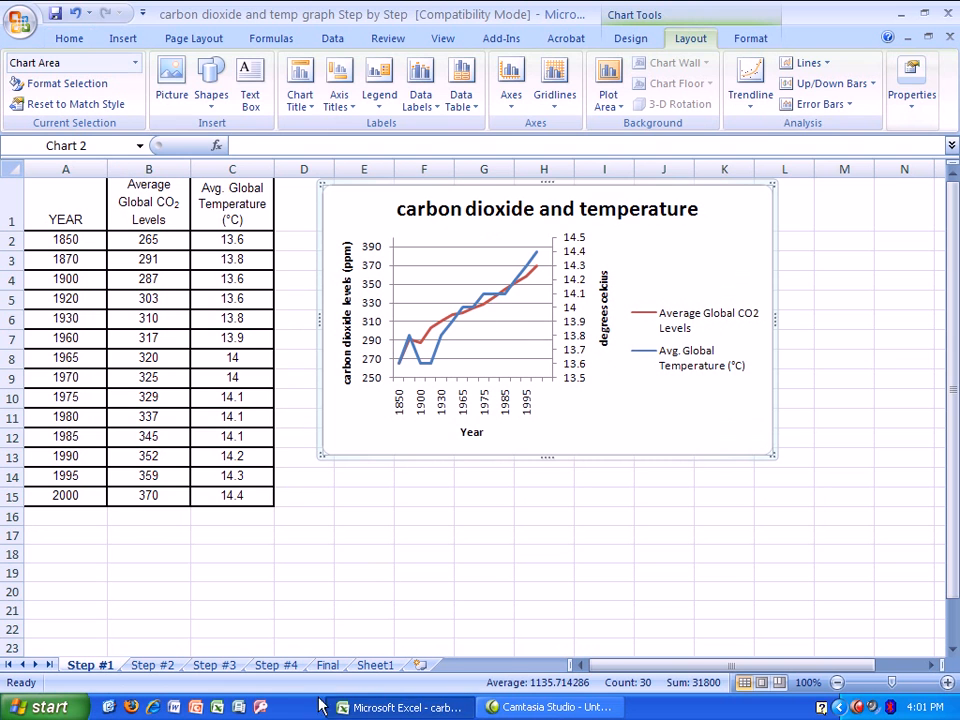
{"action": "left_click", "coordinate": [275, 668]}
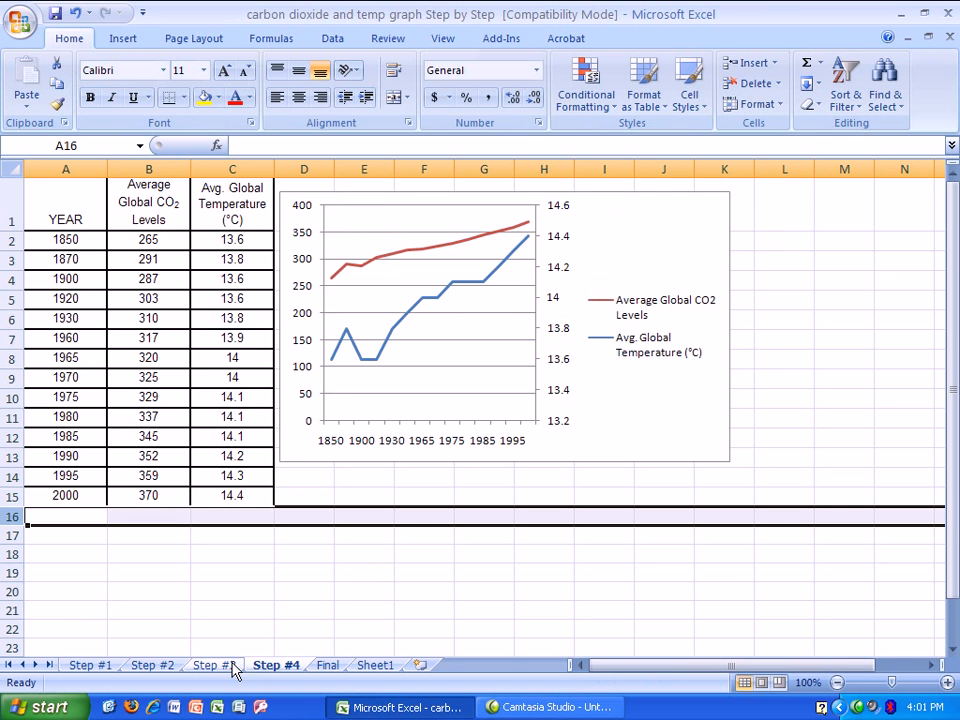
{"action": "left_click", "coordinate": [232, 667]}
{"action": "left_click", "coordinate": [167, 666]}
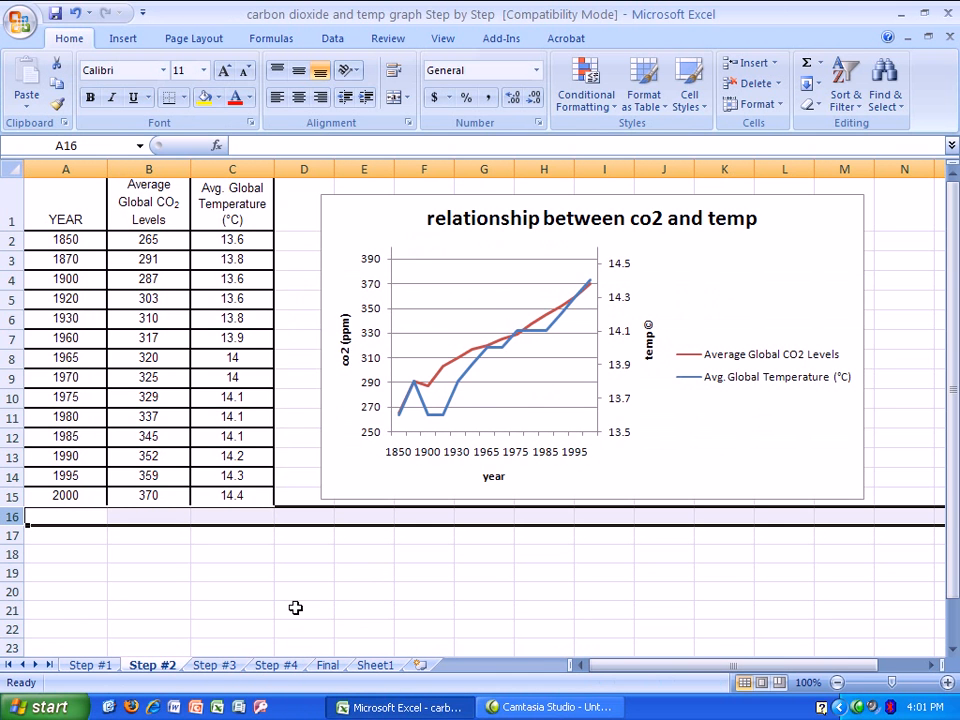
{"action": "left_click", "coordinate": [110, 665]}
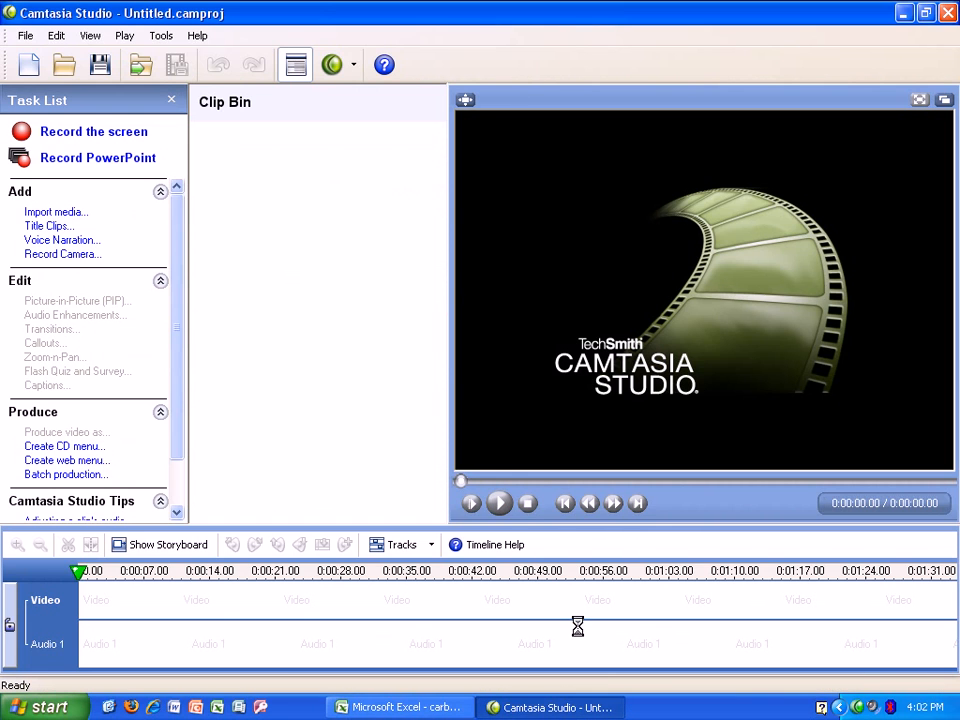
- Switch back to Excel and copy the whole carbon dioxide and temperature chart to the clipboard
{"action": "left_click", "coordinate": [427, 710]}
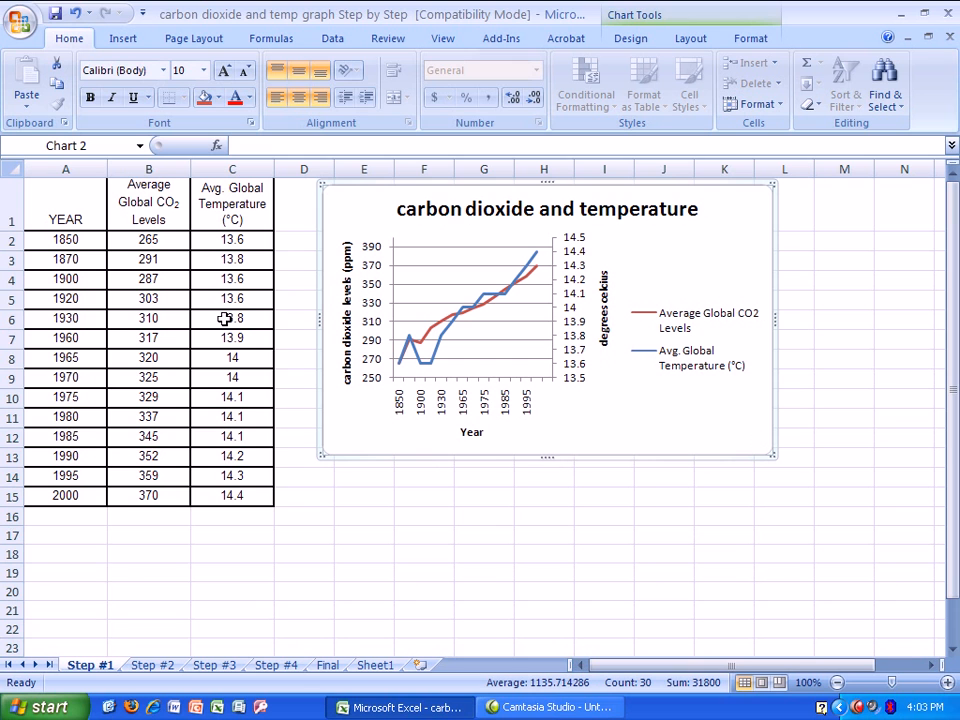
{"action": "right_click", "coordinate": [721, 251]}
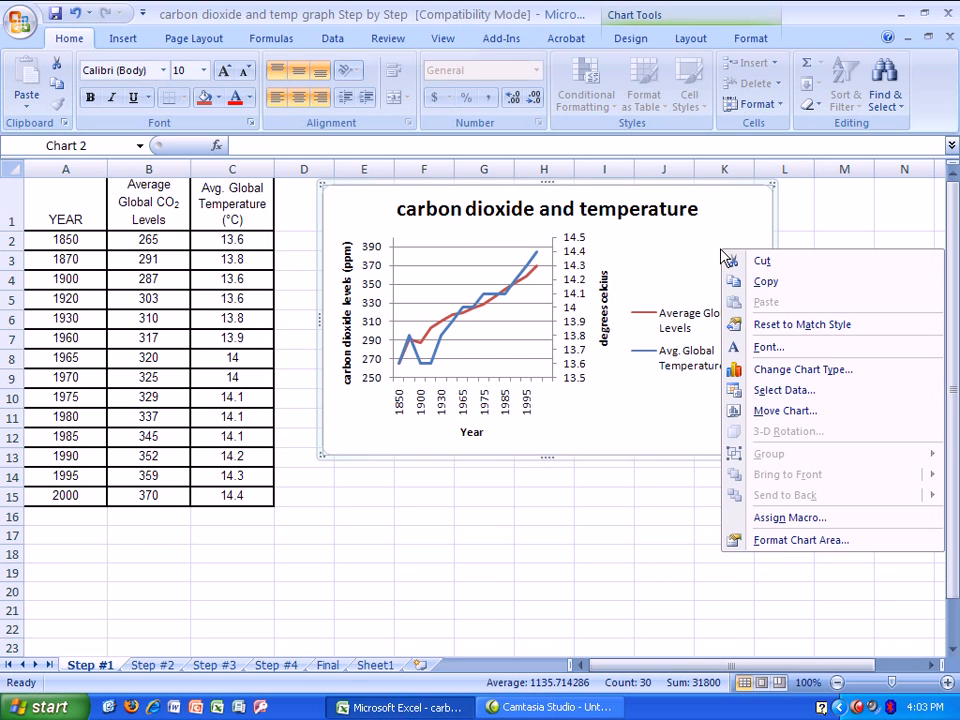
{"action": "left_click", "coordinate": [765, 282]}
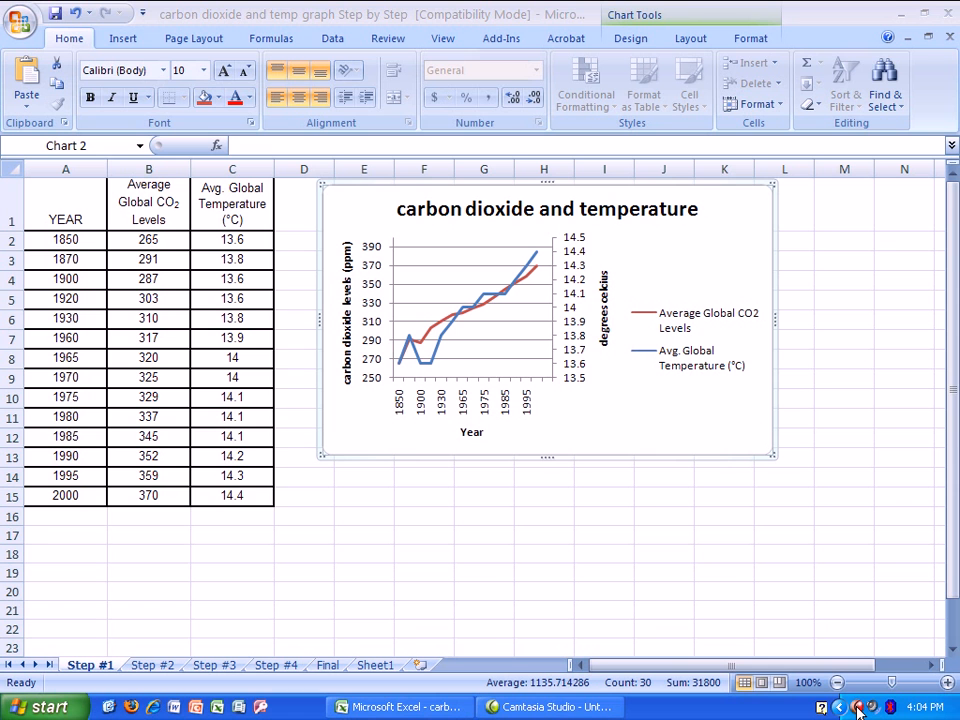
{"action": "left_click", "coordinate": [857, 710]}
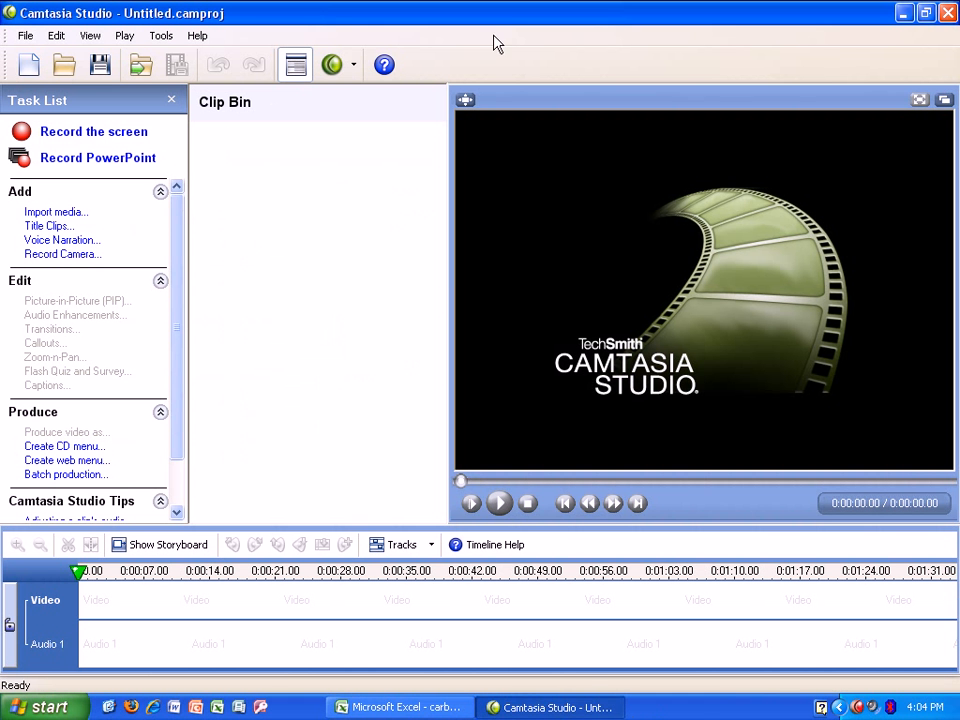
{"action": "left_click", "coordinate": [947, 13]}
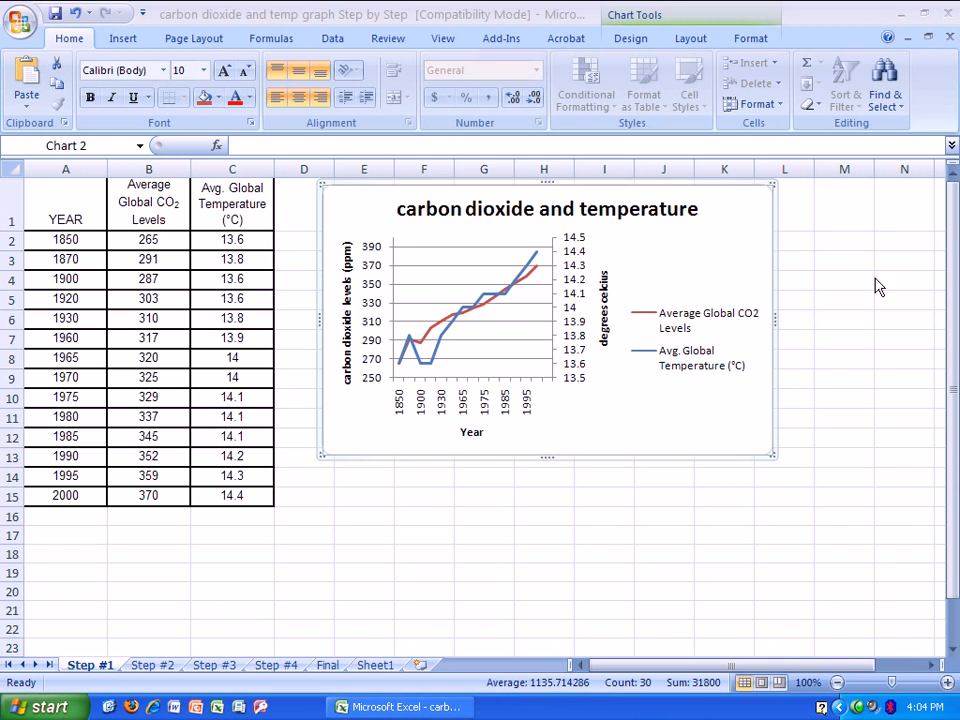
{"action": "left_click", "coordinate": [904, 13]}
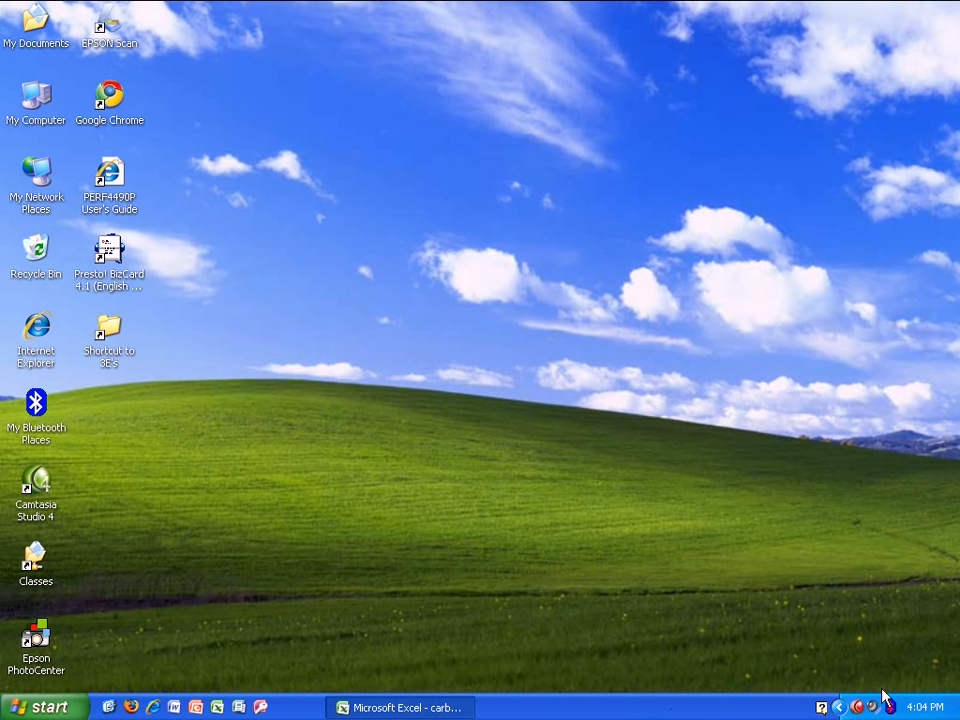
{"action": "right_click", "coordinate": [858, 708]}
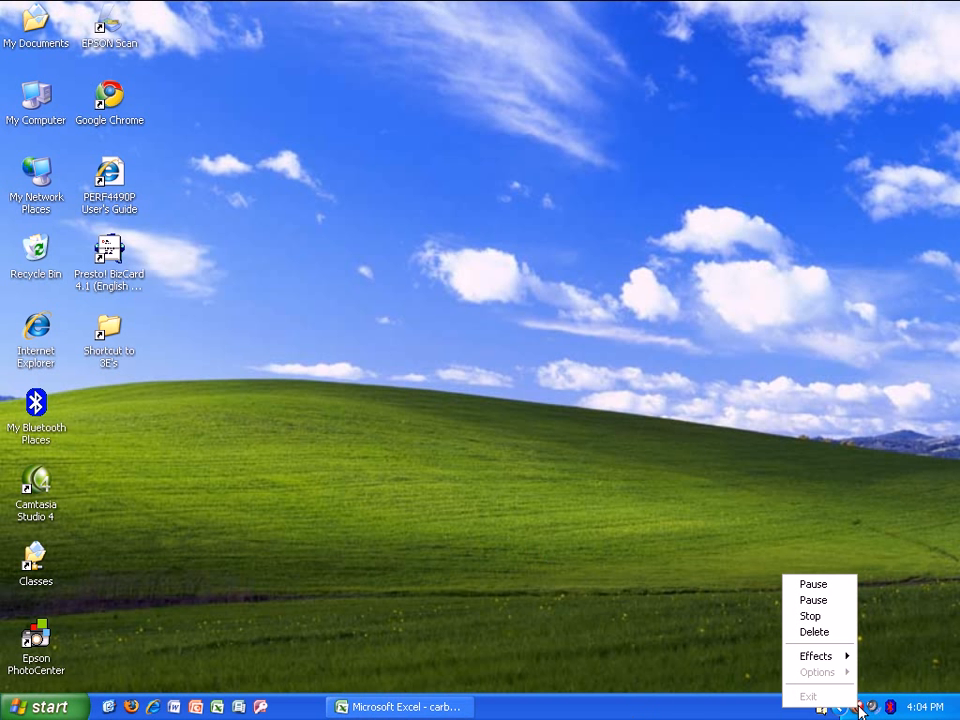